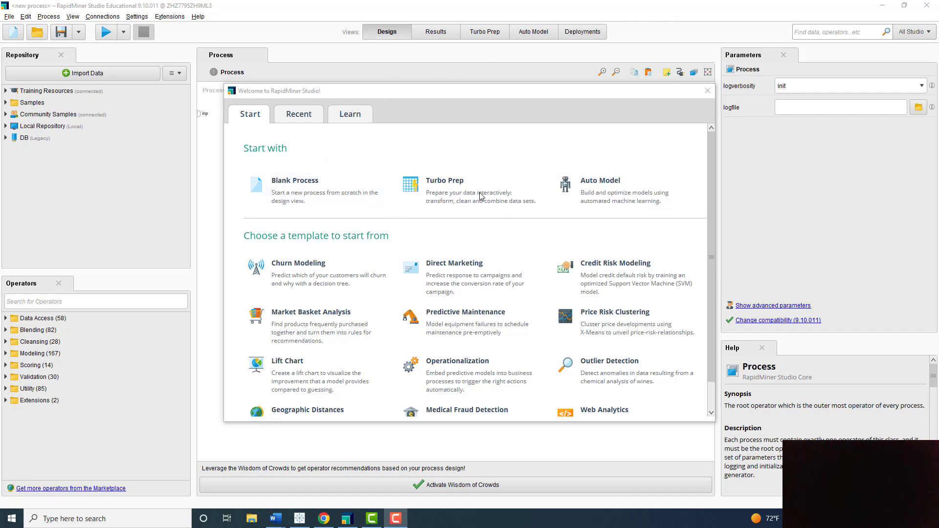
Step: Dismiss the welcome dialog and add the Deals dataset from the Samples data folder to the empty process
click(569, 73)
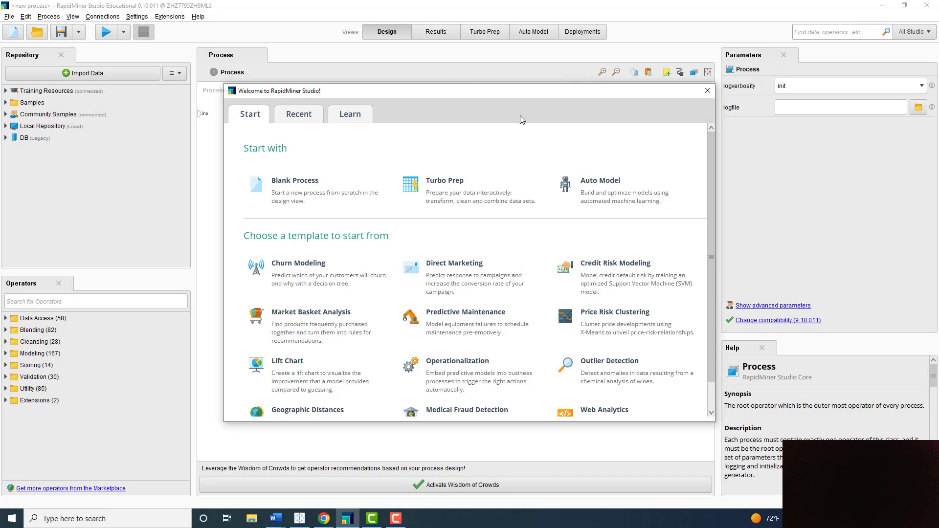
click(708, 91)
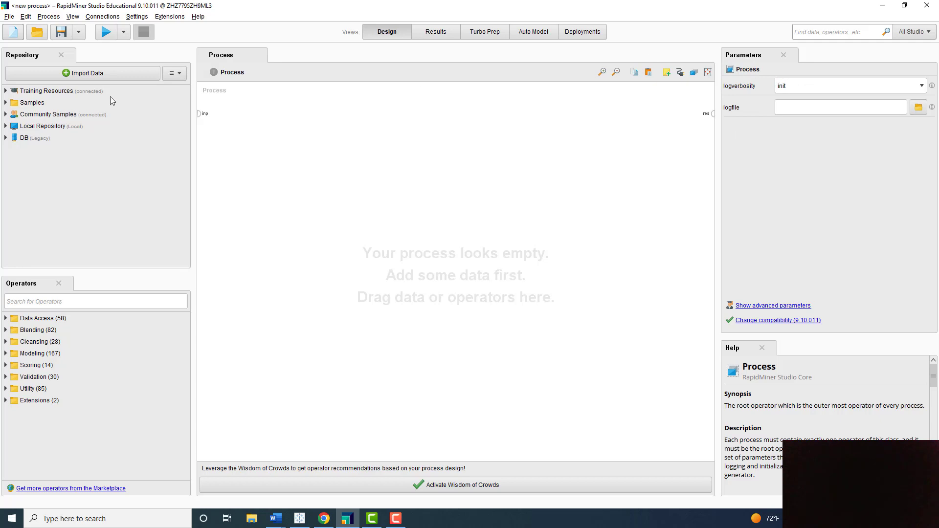
click(6, 103)
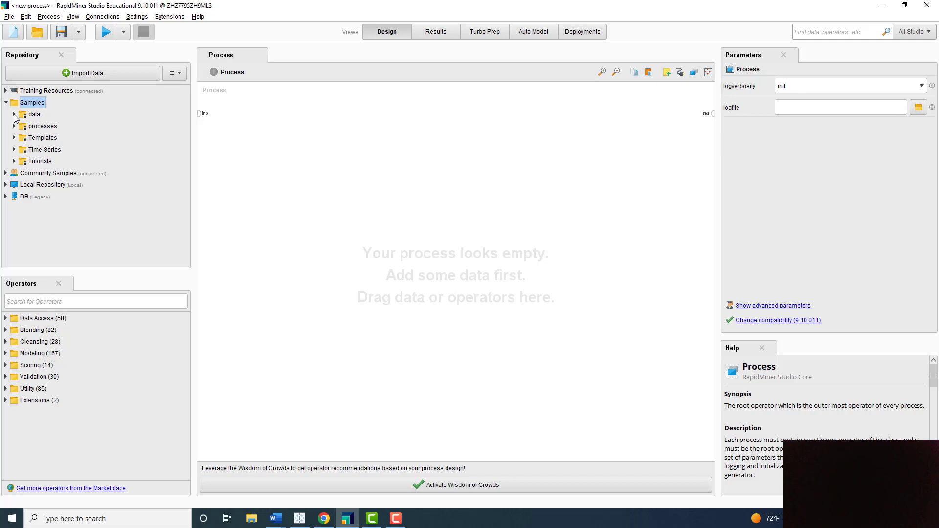
click(13, 114)
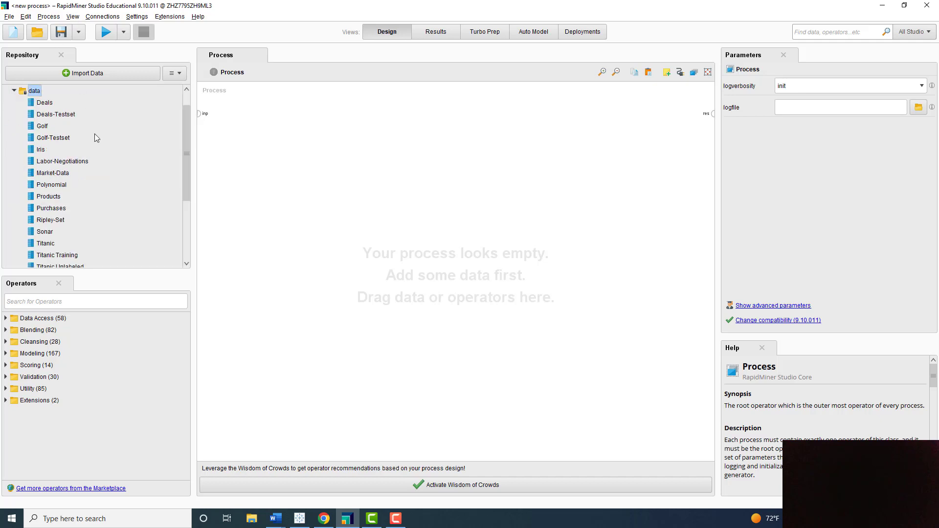
click(45, 104)
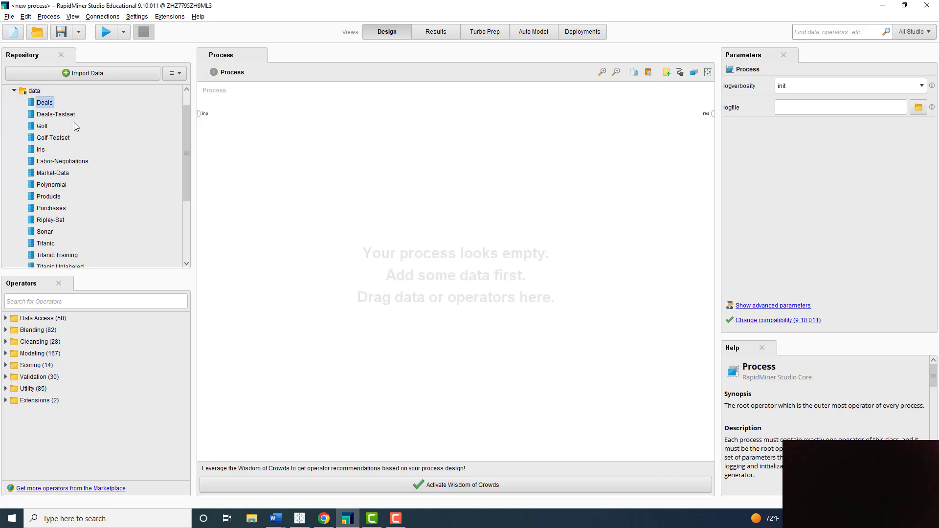
drag(44, 104, 287, 159)
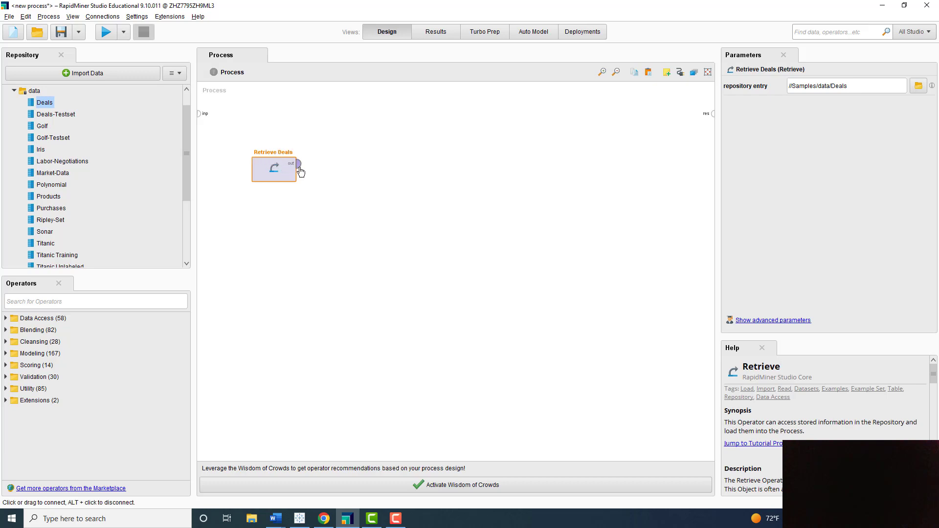
Step: Connect the Retrieve Deals output to the process result port and run the process
mouse_move(299, 169)
click(299, 164)
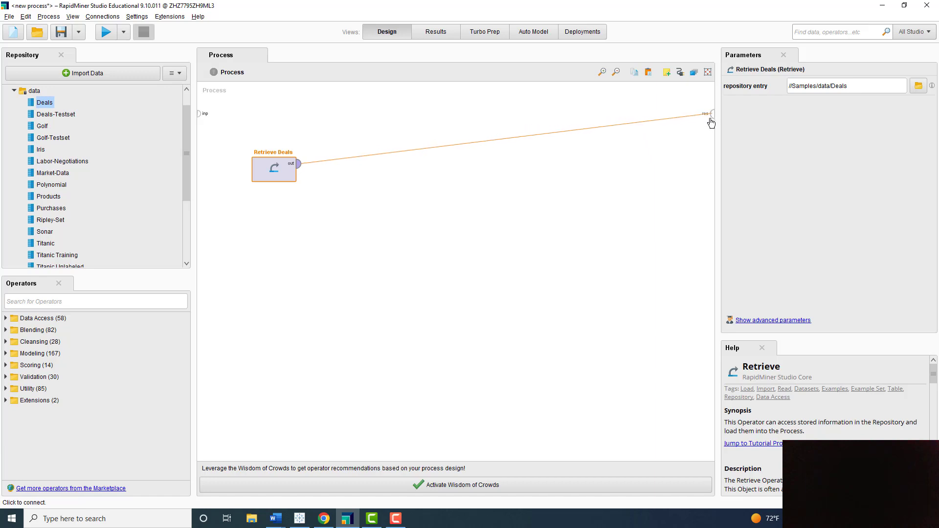
click(713, 115)
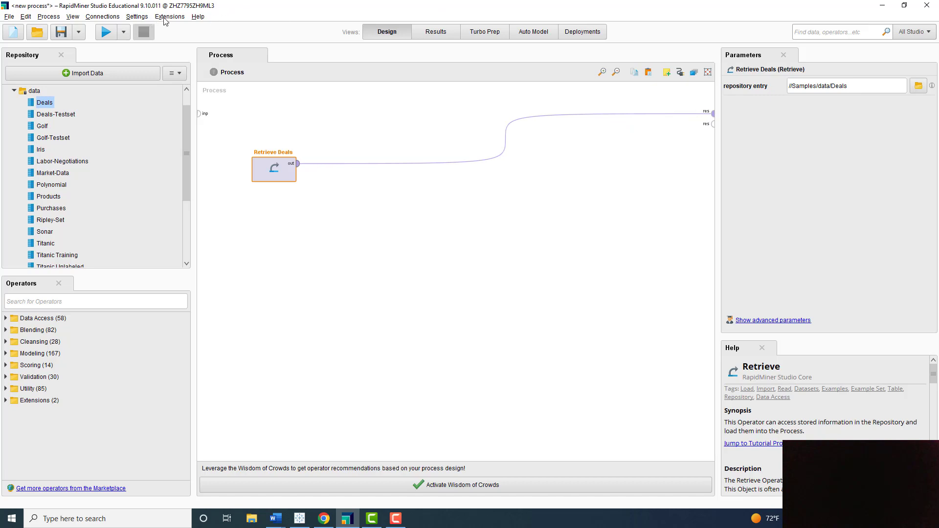
click(107, 32)
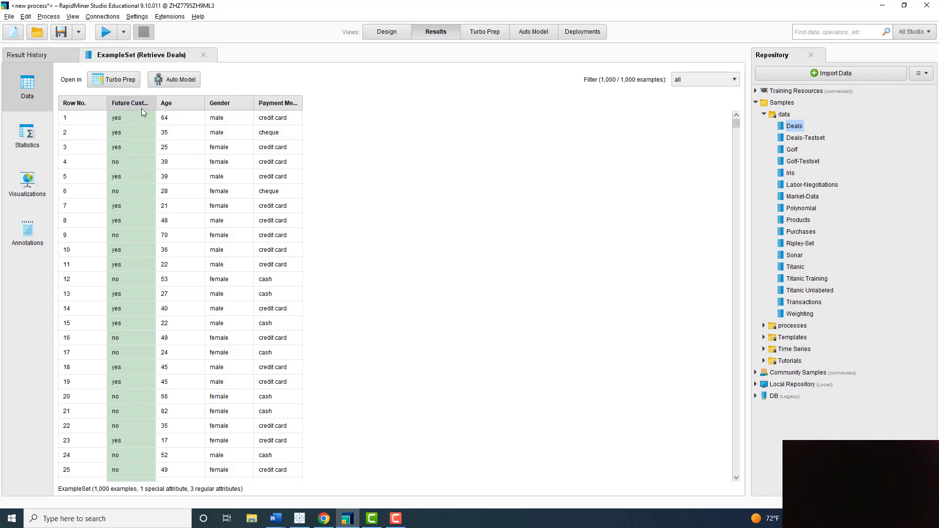
Step: Widen the Future Customer and Payment Method columns and examine the Deals table along with its statistics and visualizations
drag(156, 100, 188, 100)
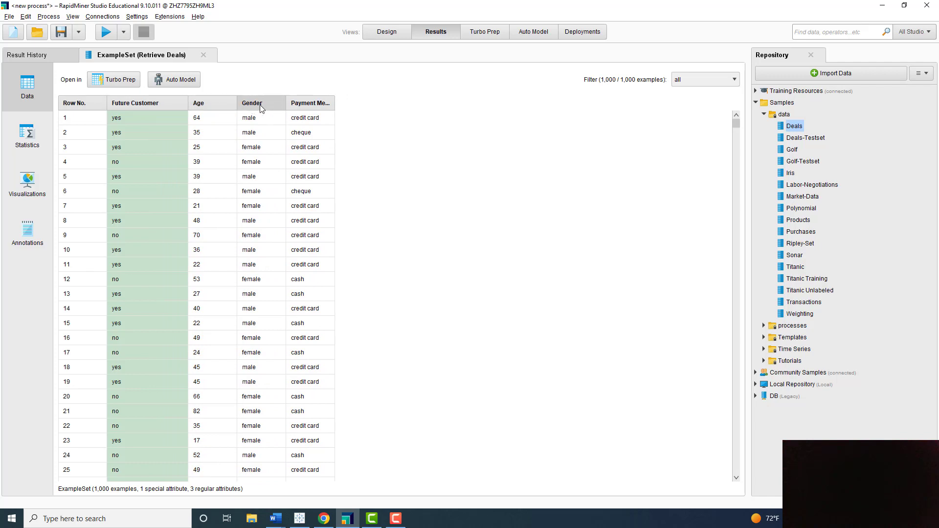
drag(335, 101, 372, 100)
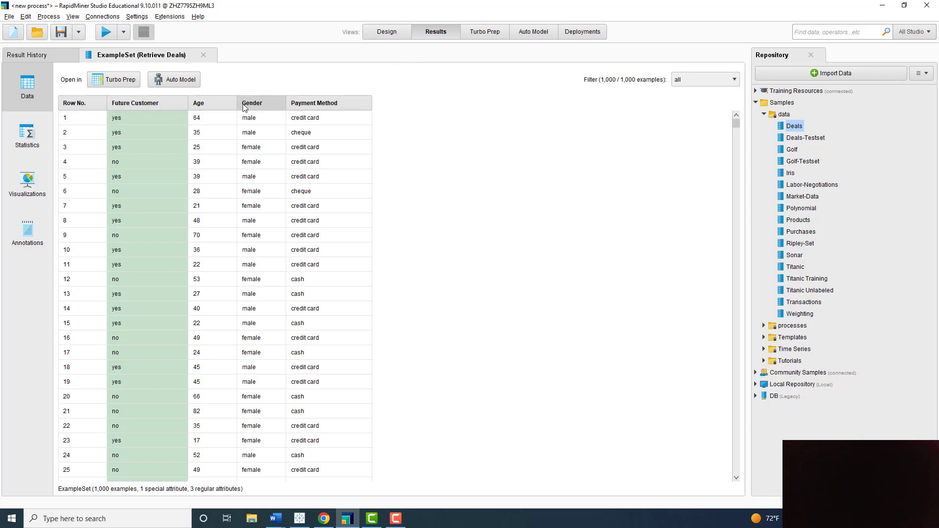
mouse_move(208, 103)
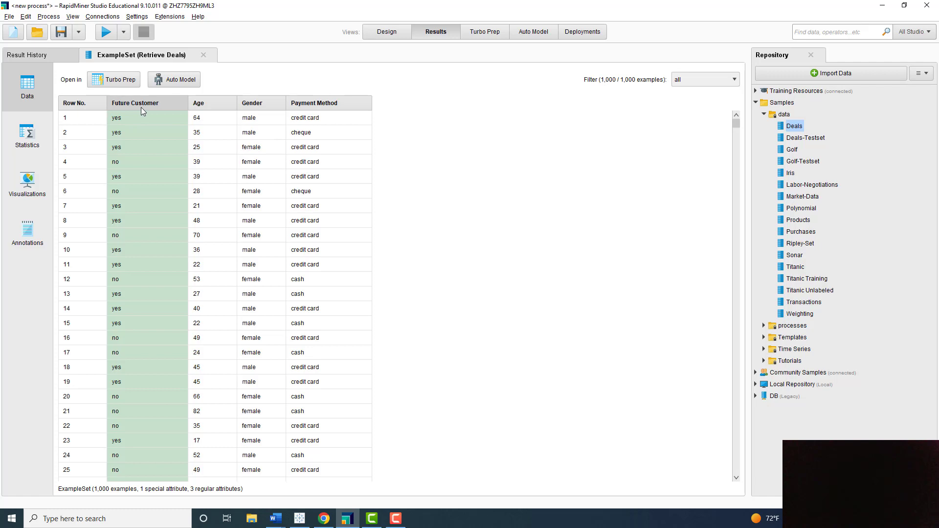
mouse_move(142, 110)
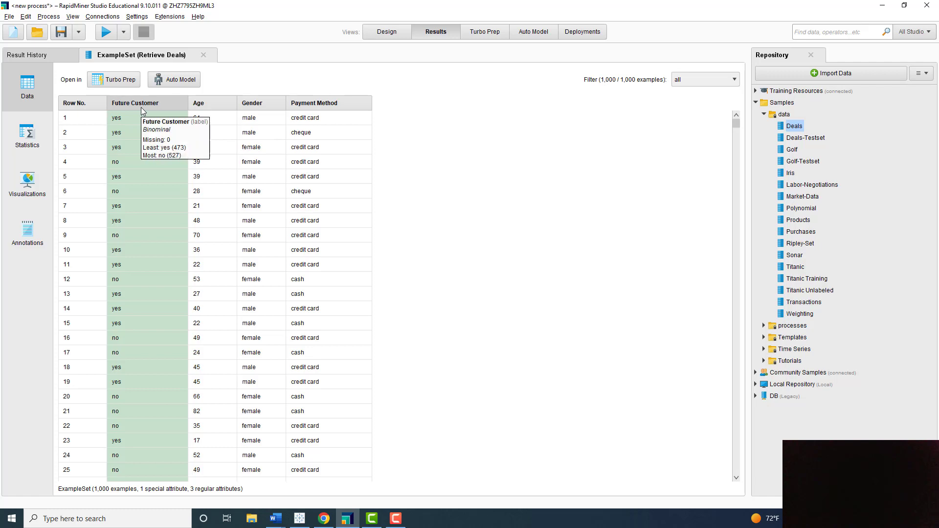
click(23, 137)
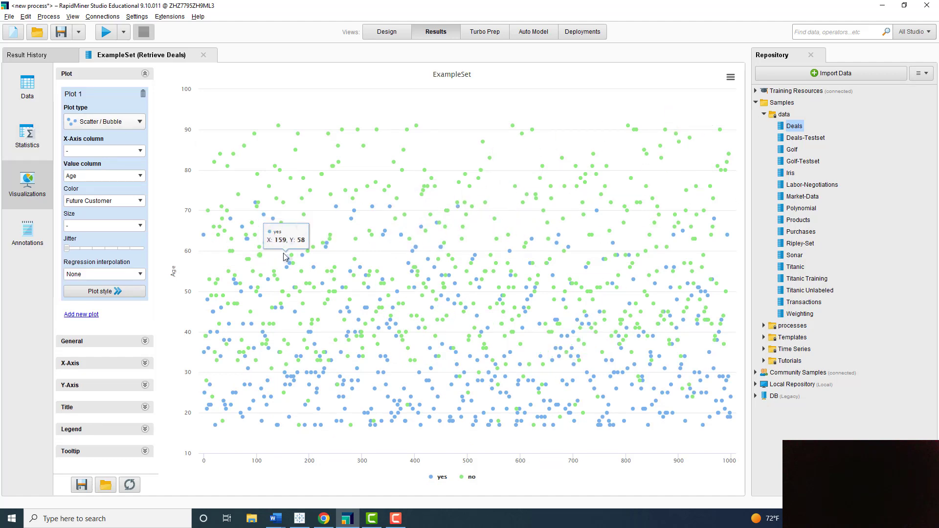
click(27, 90)
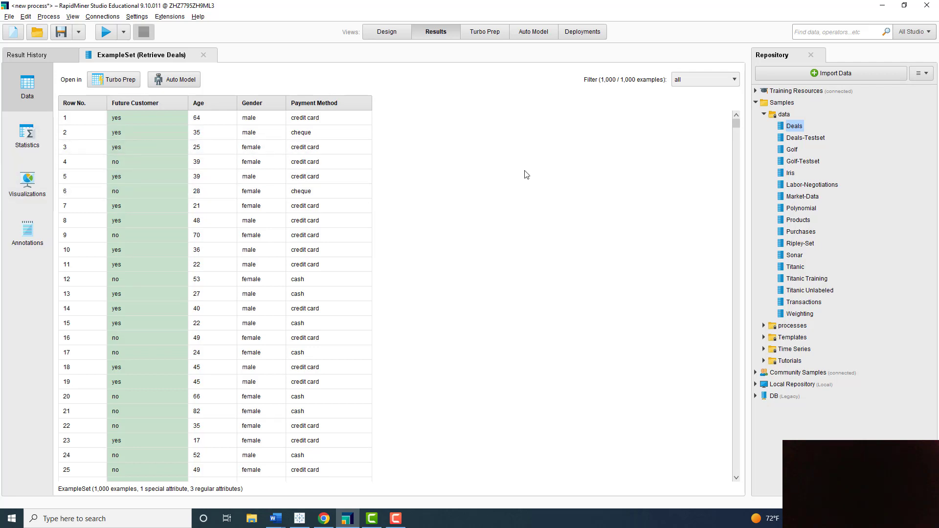
Step: Return to the process design, remove the connection from Retrieve Deals to the result port and move Retrieve Deals slightly higher
click(384, 33)
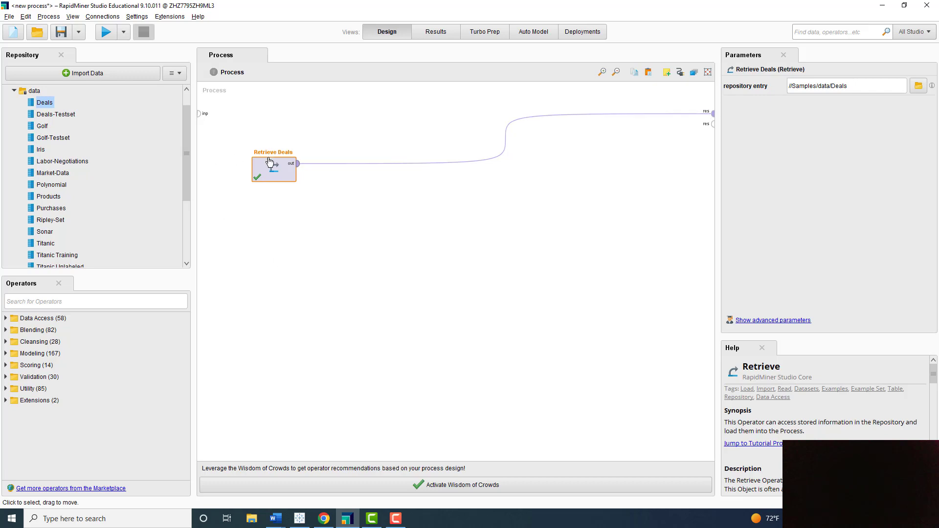
mouse_move(504, 139)
click(505, 139)
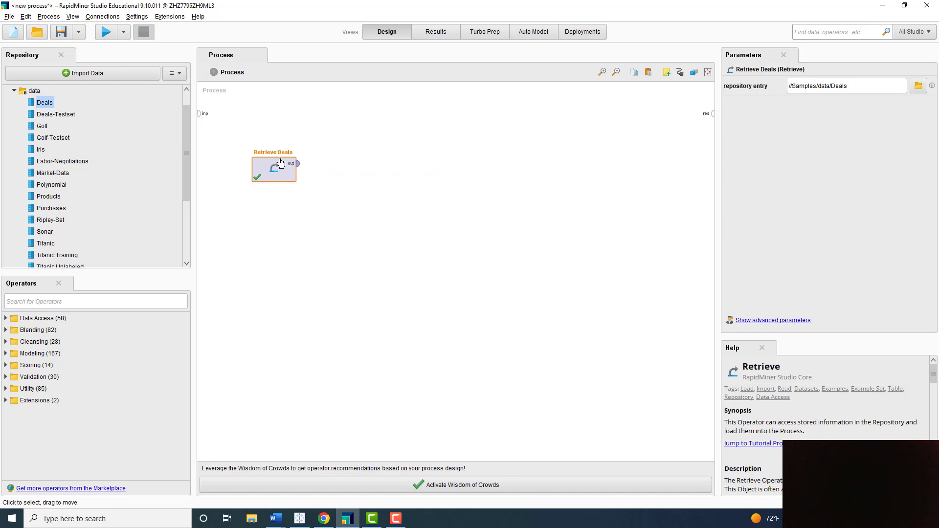
drag(280, 163, 280, 138)
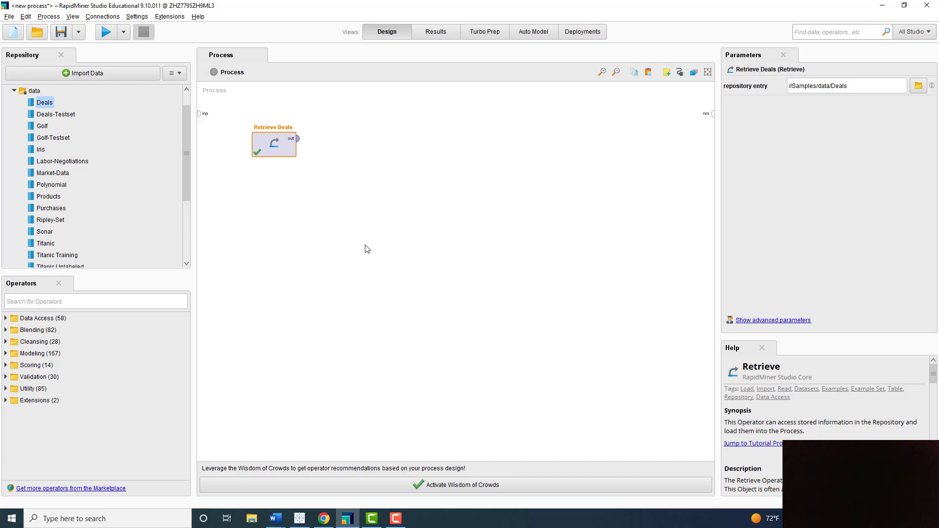
Step: Add a Set Role operator below Retrieve Deals and connect the Retrieve Deals output to its example set input
click(69, 302)
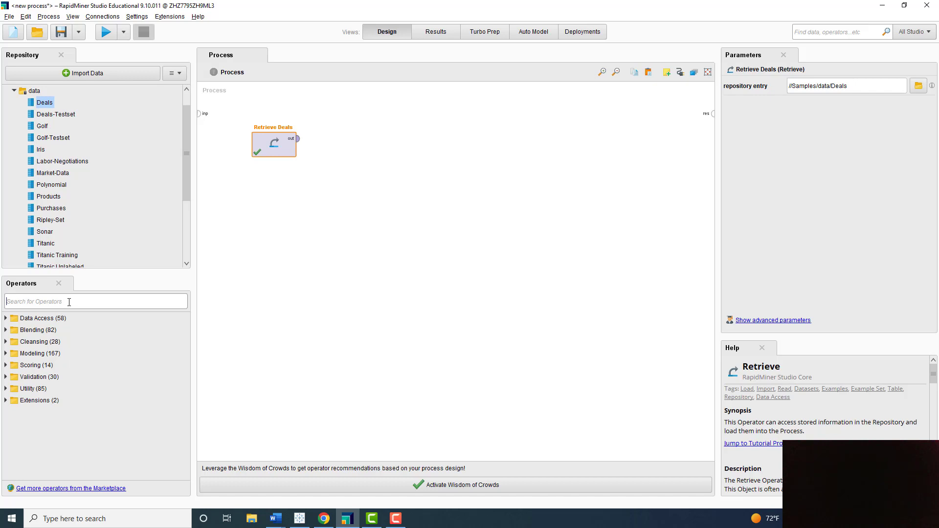
text(set role)
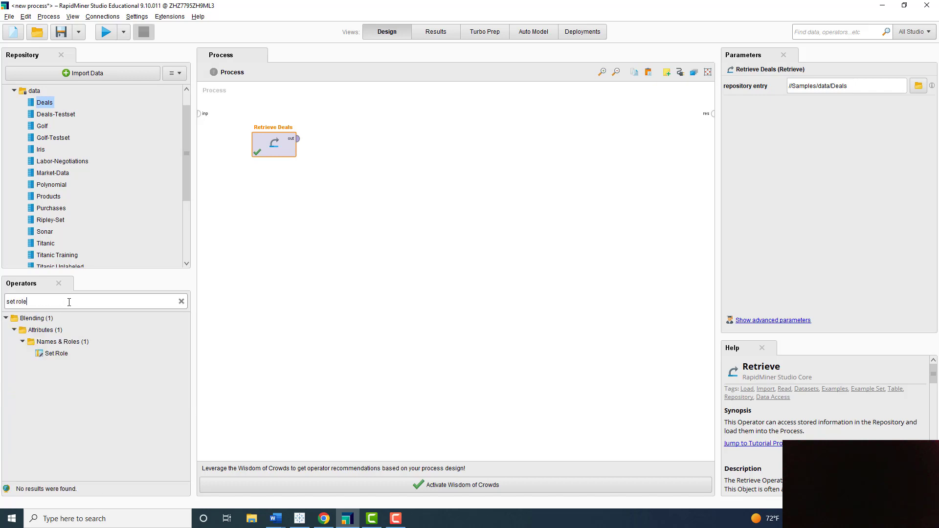
drag(54, 353, 262, 246)
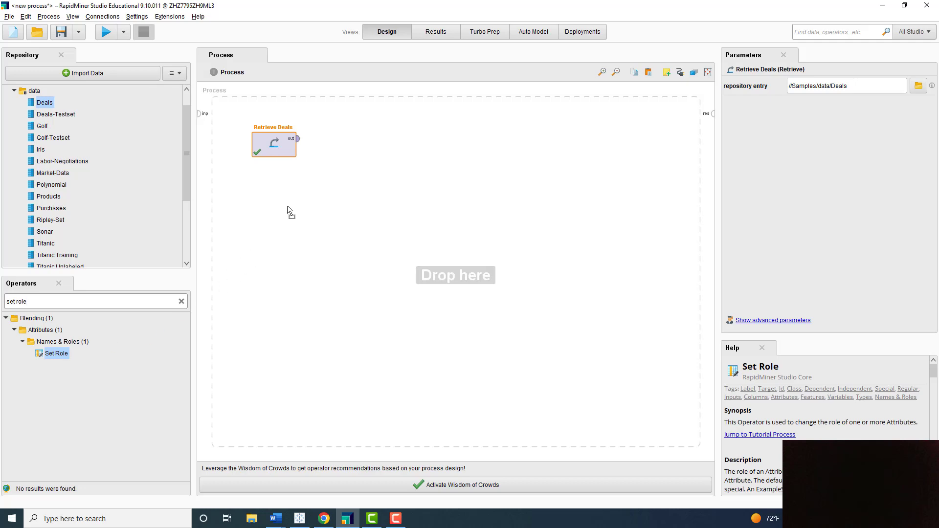
drag(275, 198, 271, 198)
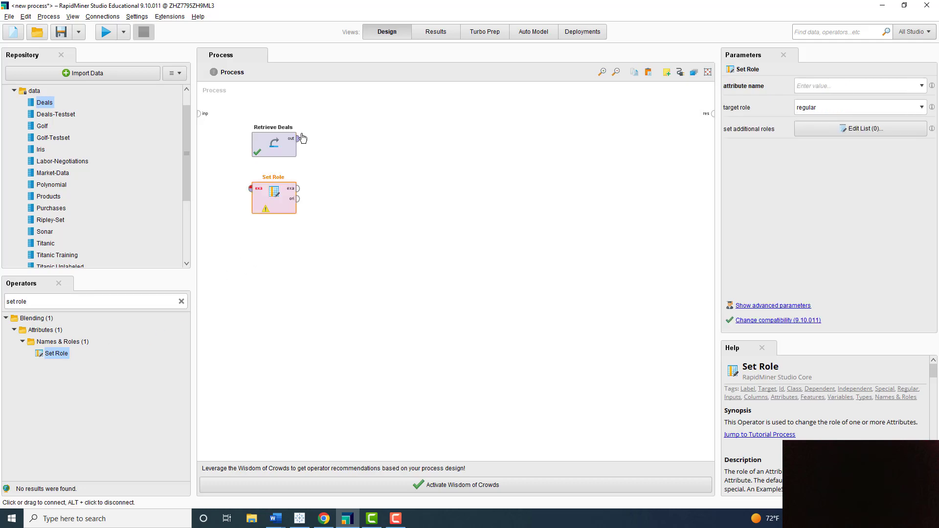
click(300, 139)
click(299, 140)
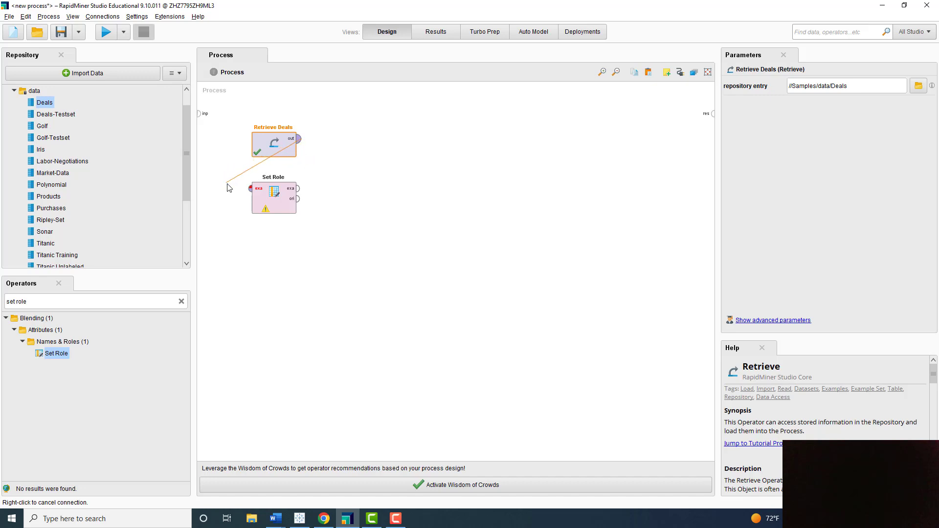
click(251, 189)
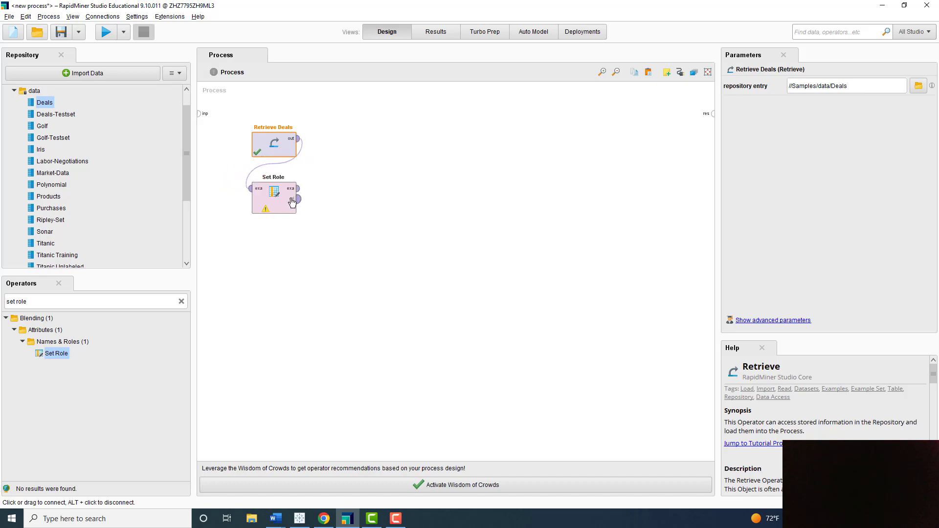
Step: Configure Set Role with Future Customer as the attribute name and label as the target role
click(263, 199)
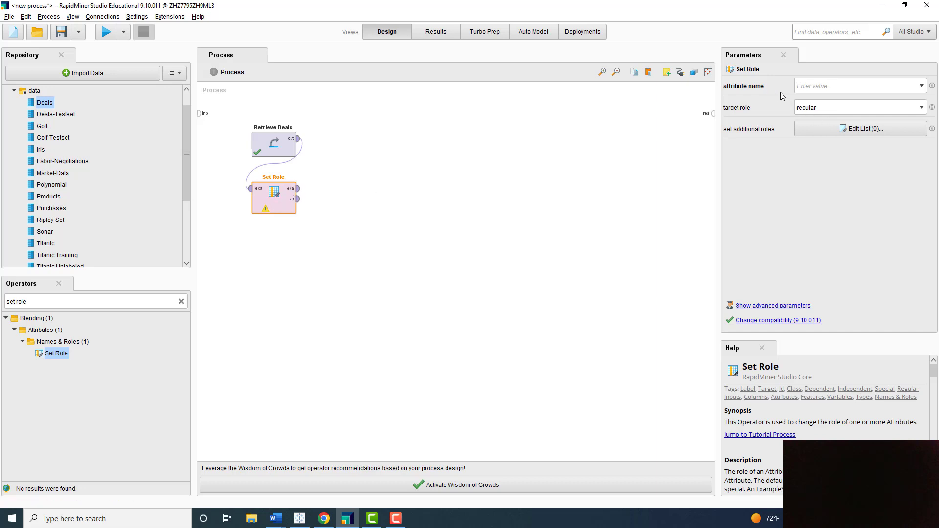
click(922, 86)
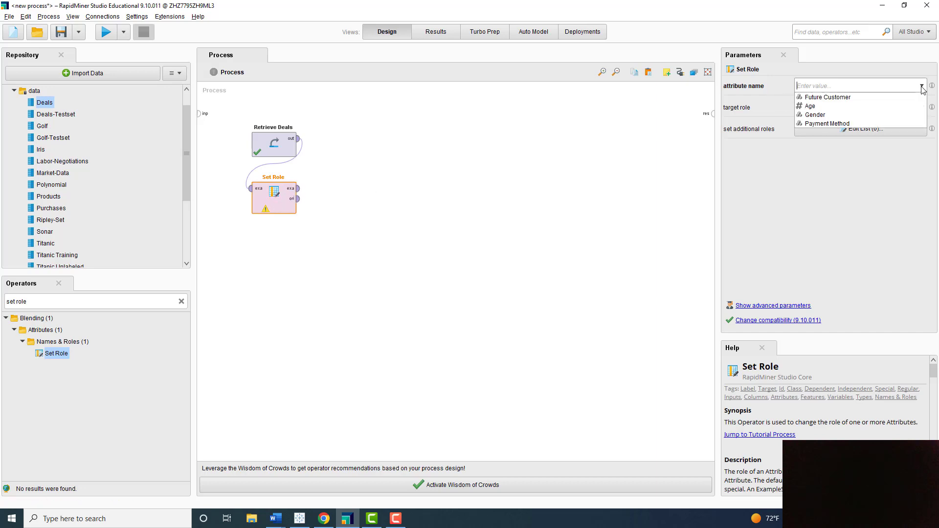
click(840, 97)
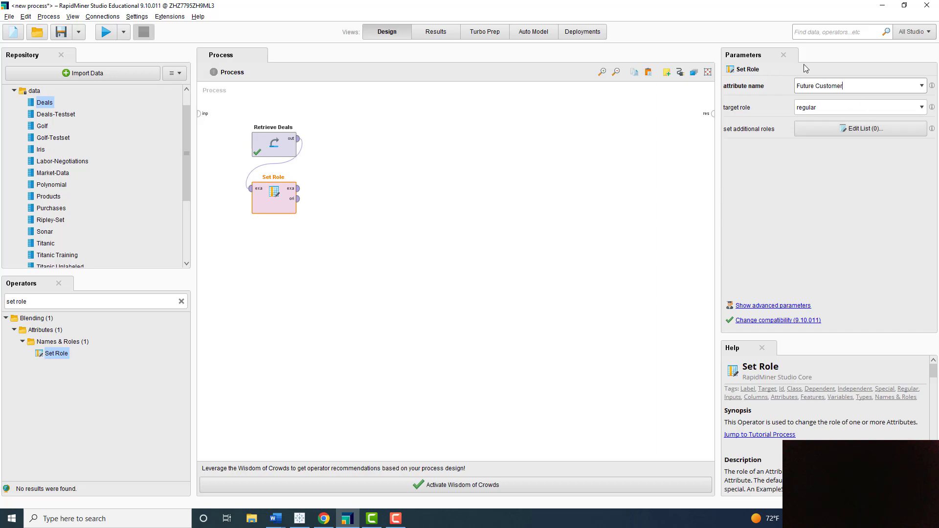
click(922, 108)
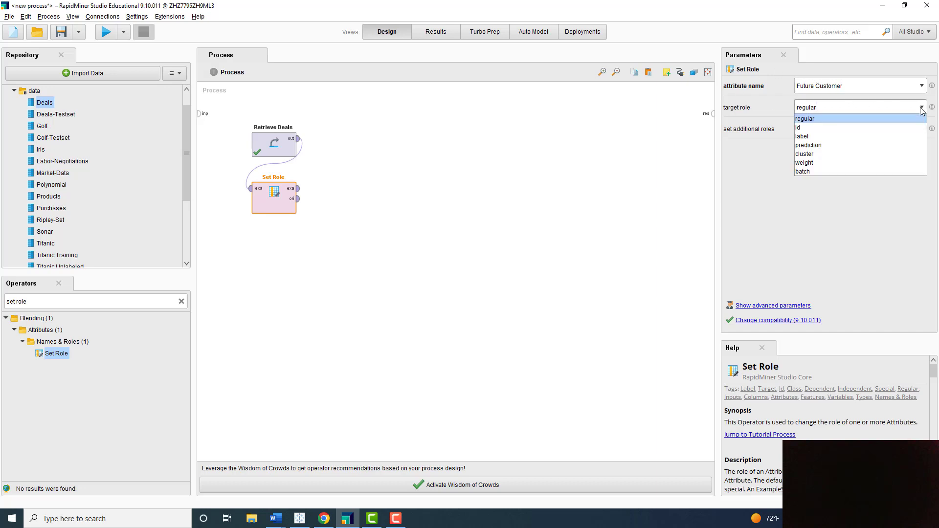
click(846, 138)
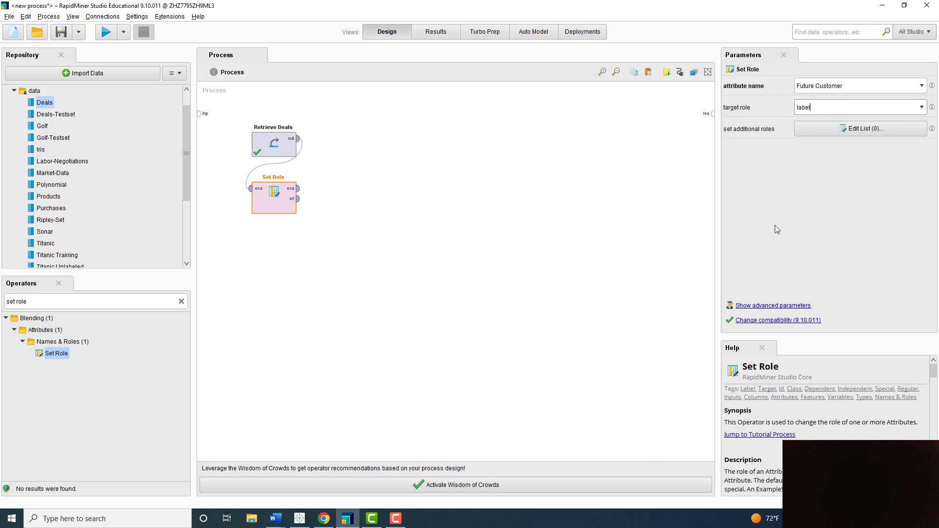
click(398, 210)
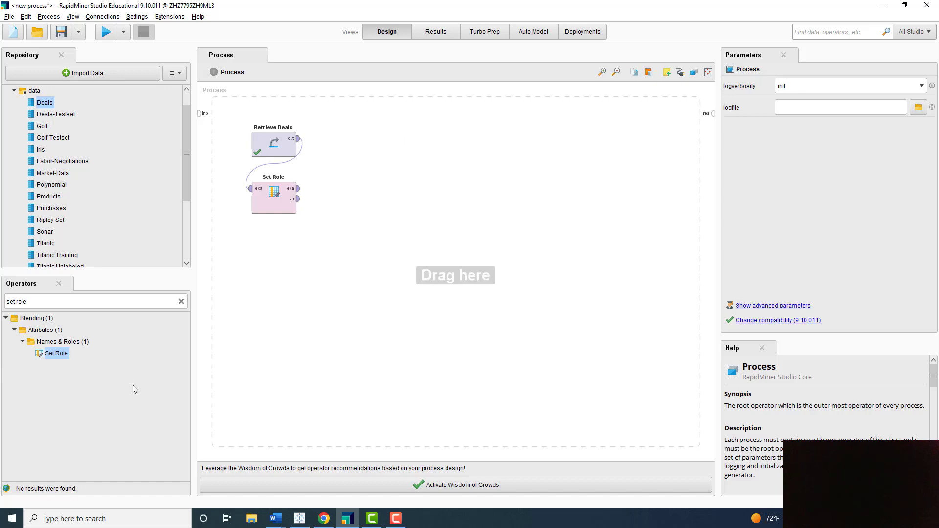
Step: Search the operators for "split data" and add a Split Data operator below Set Role
double_click(83, 304)
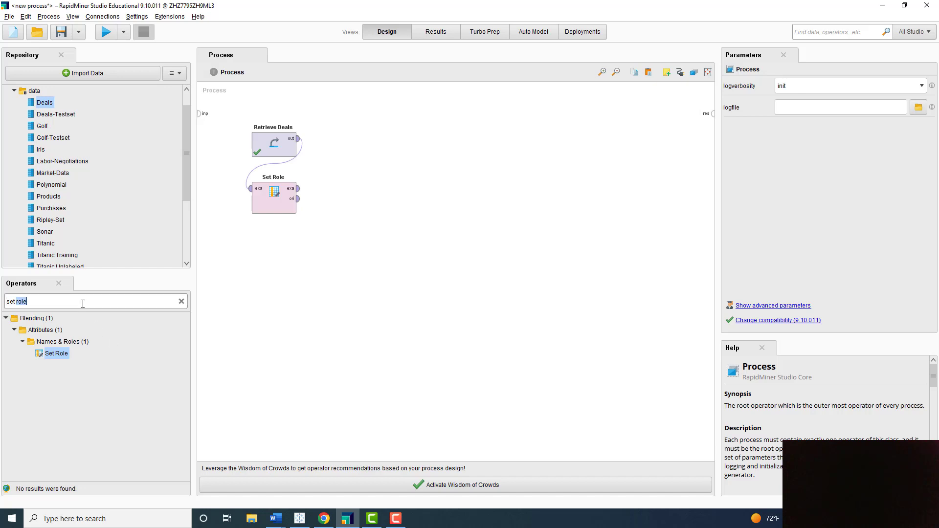
key(BackSpace)
key(BackSpace)
key(BackSpace)
key(BackSpace)
key(BackSpace)
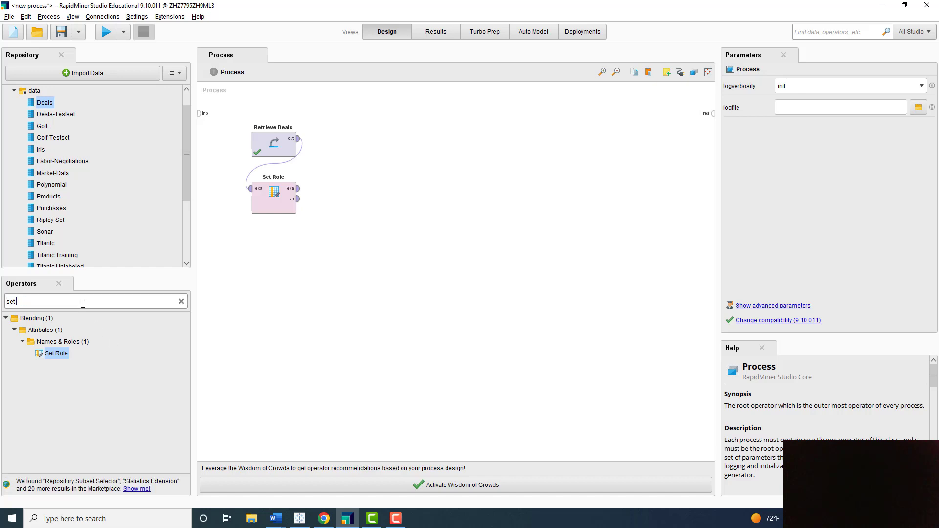
text(spli)
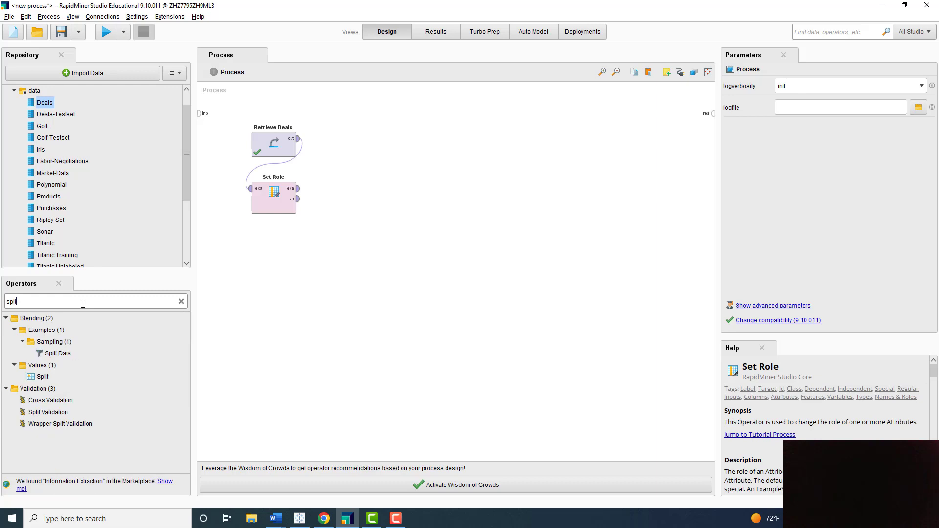
text(t data)
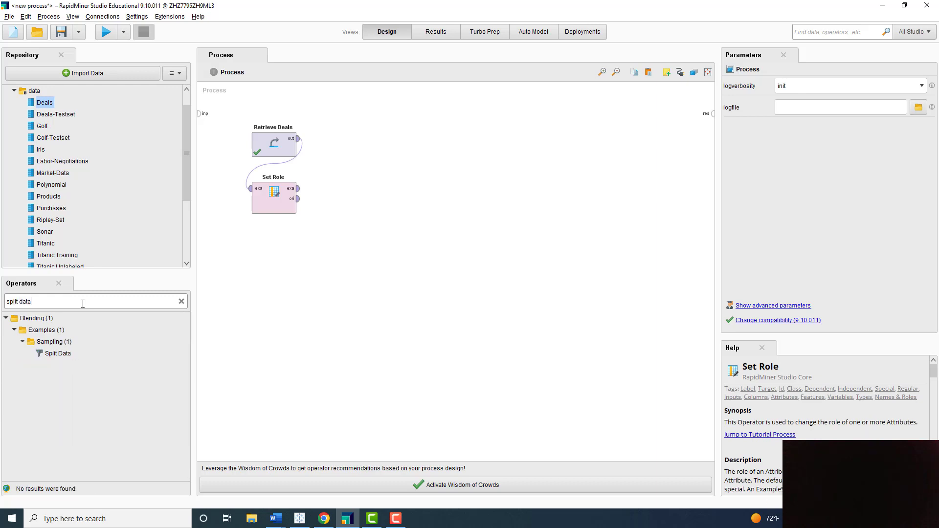
drag(57, 354, 213, 335)
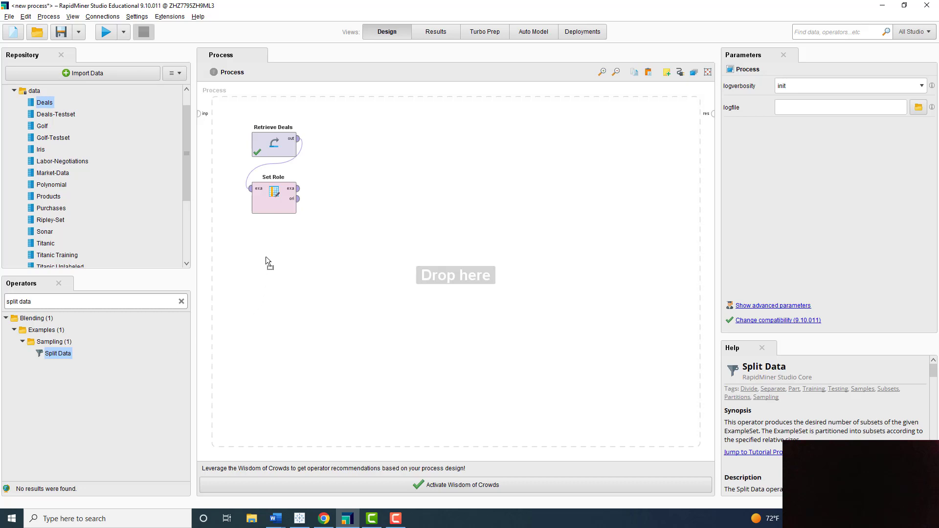
drag(266, 257, 266, 258)
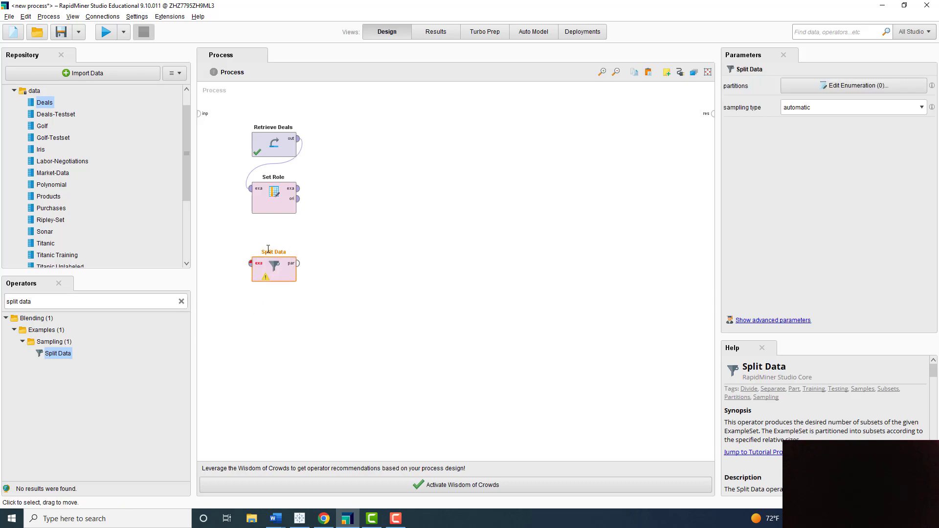
Step: Connect the example set output of Set Role to the example set input of Split Data
click(279, 283)
click(275, 252)
click(298, 188)
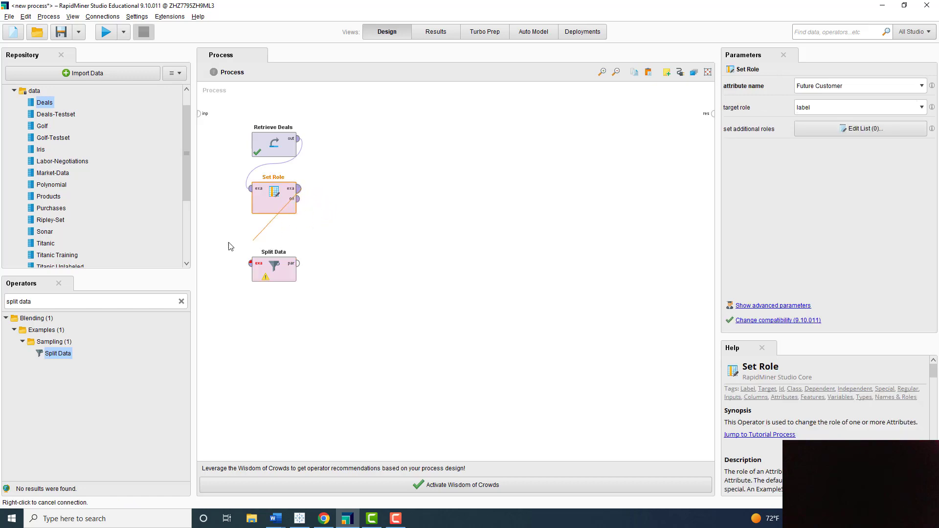
click(251, 264)
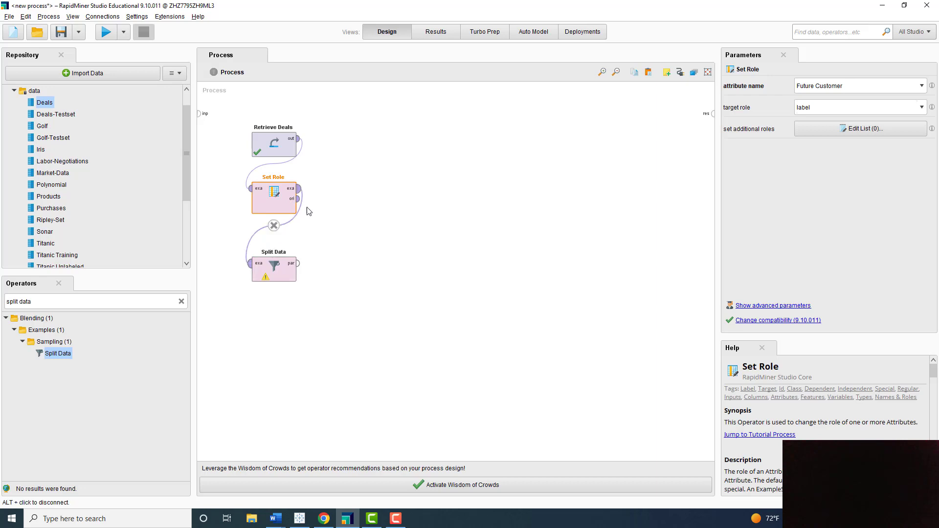
Step: Define two partitions for Split Data with ratios 0.7 and 0.3
click(275, 266)
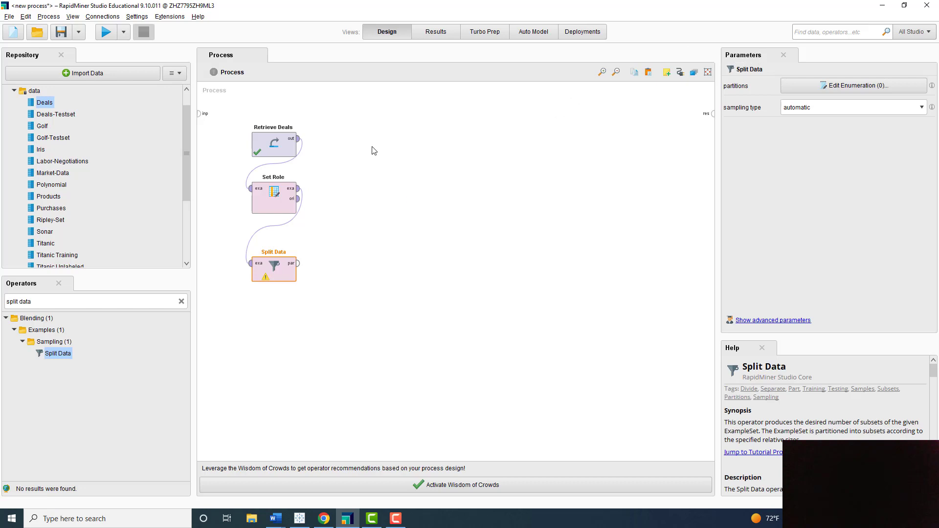
click(843, 89)
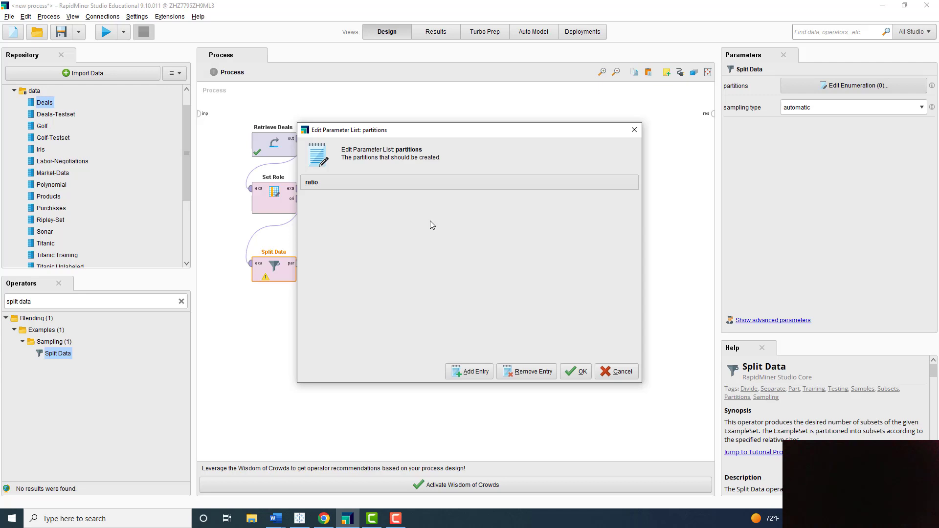
click(468, 371)
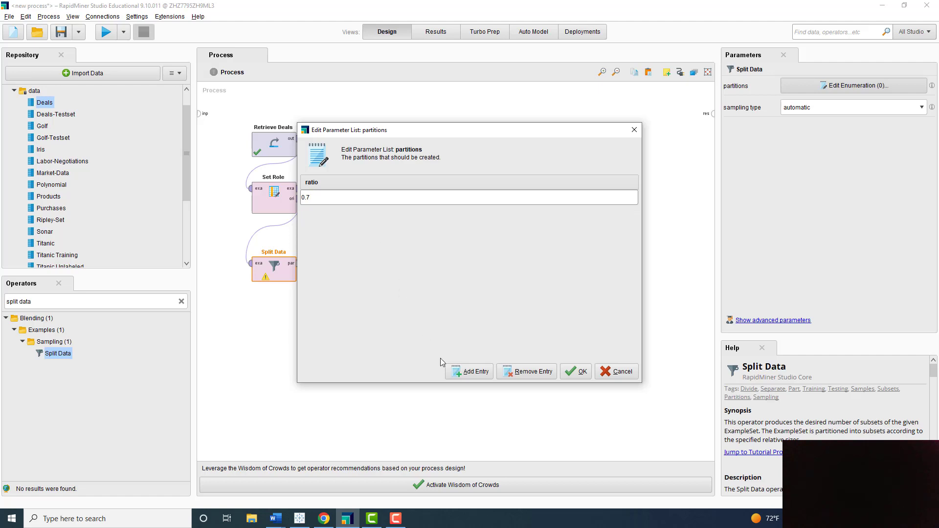
click(468, 374)
text(0)
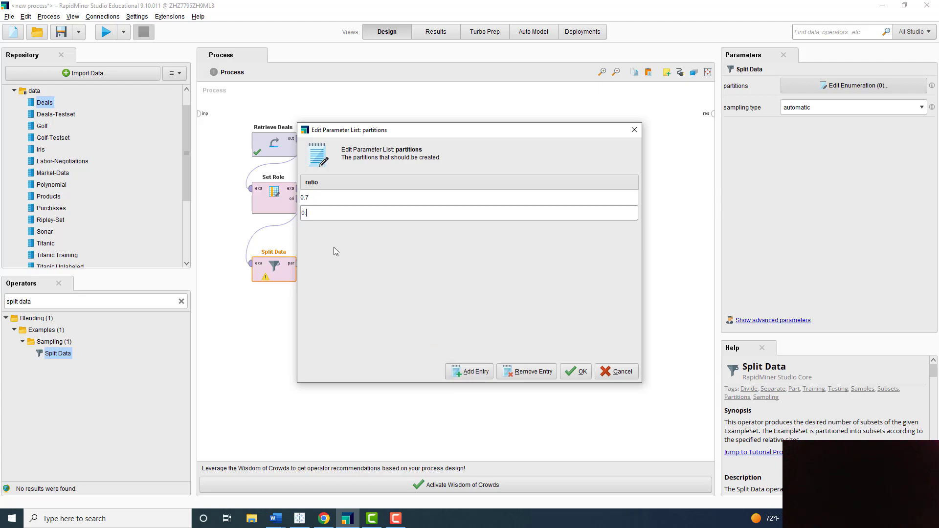
text(.3)
click(576, 371)
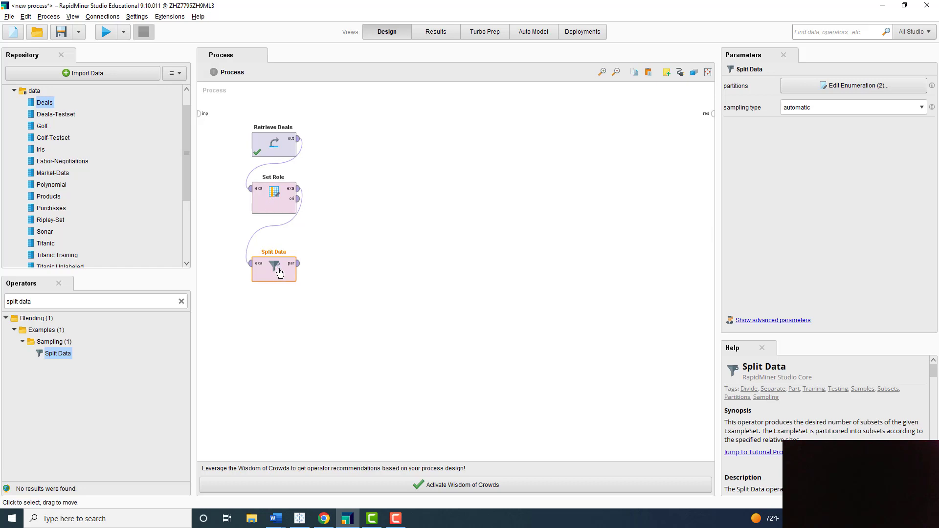
Step: Search the operators for "decision tree" and add a Decision Tree operator to the right of Set Role
click(55, 301)
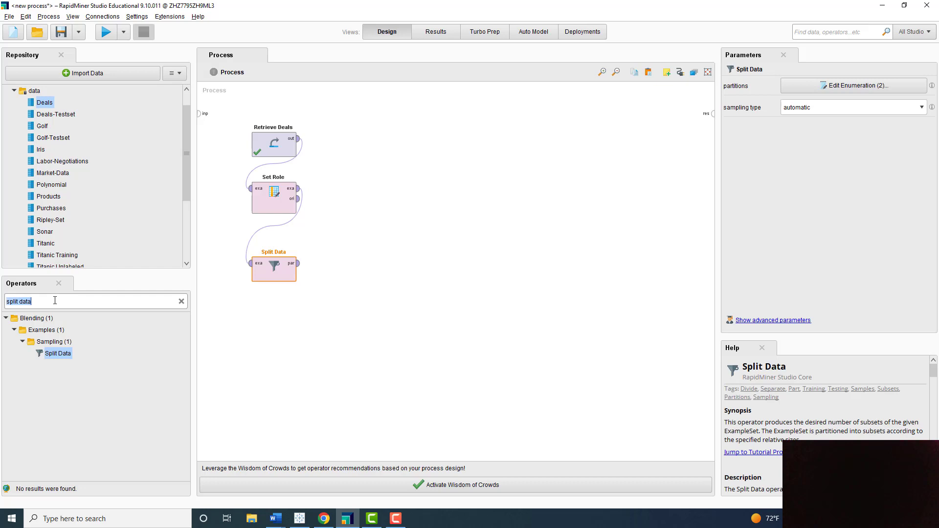
text(decisi)
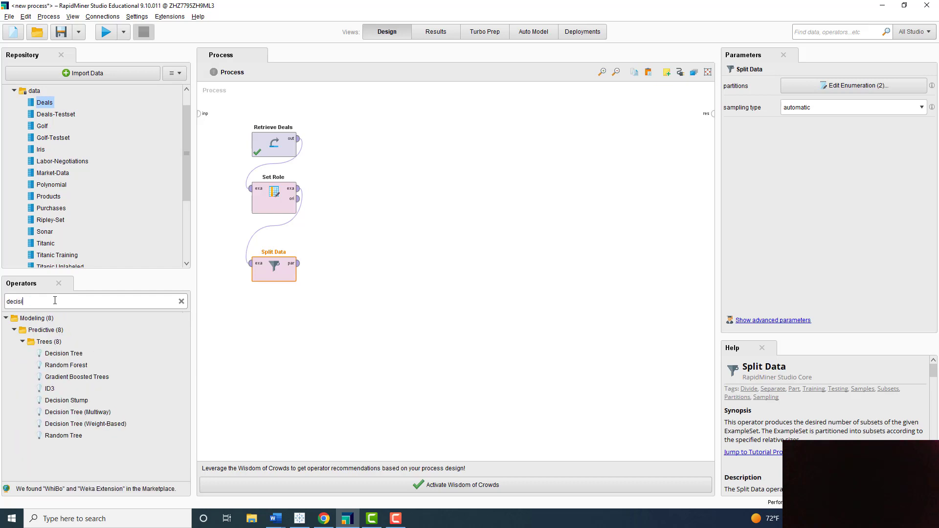
text(on tree)
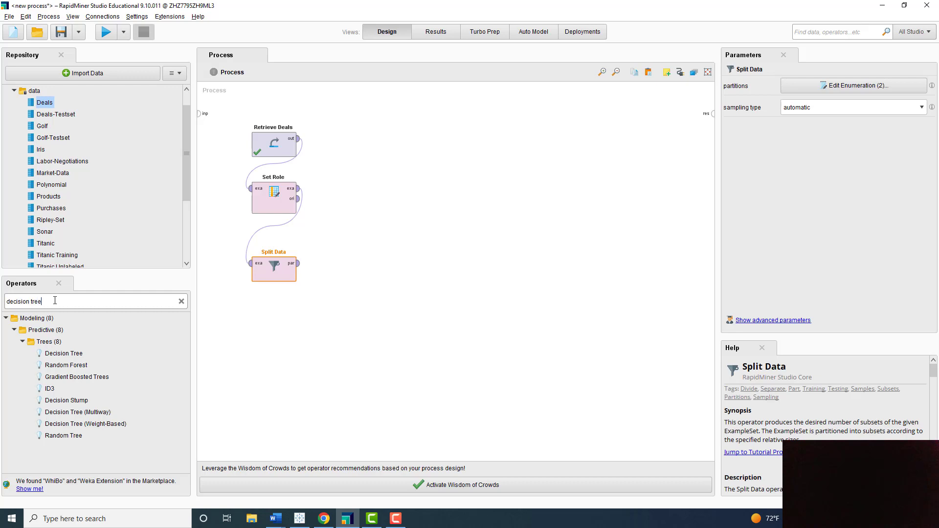
drag(73, 354, 304, 224)
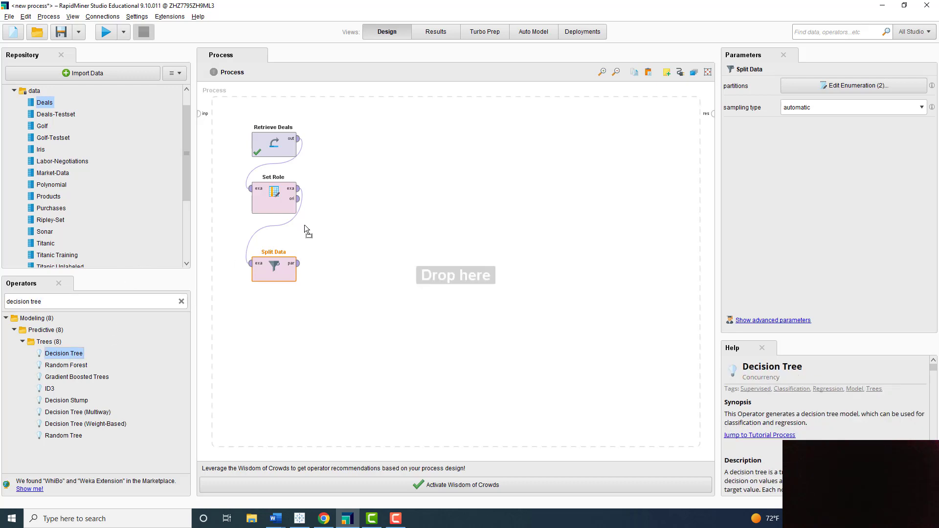
drag(441, 174, 440, 175)
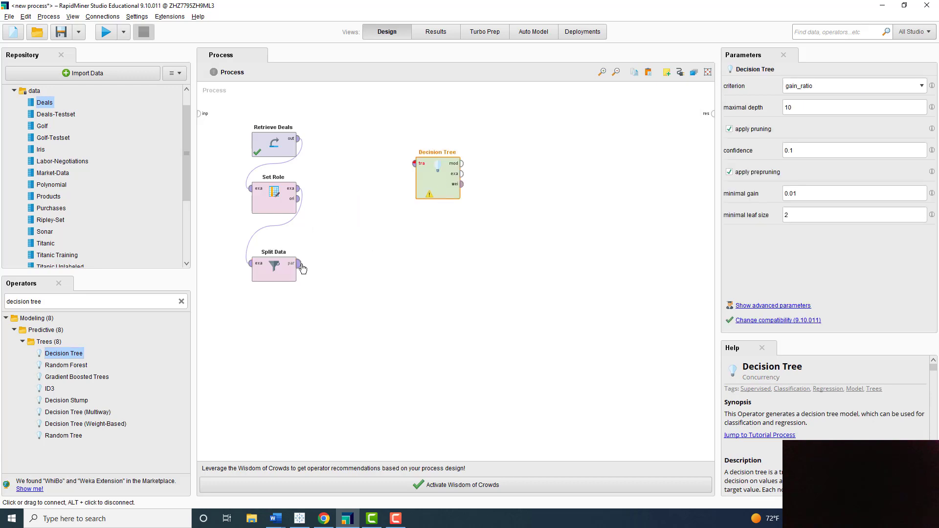
Step: Connect the first partition output of Split Data to the training set input of Decision Tree
mouse_move(299, 268)
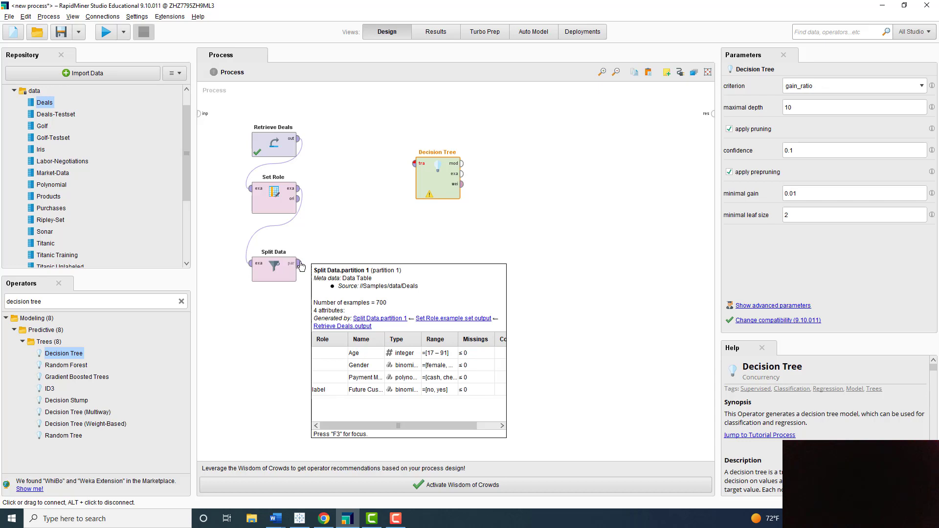
click(300, 265)
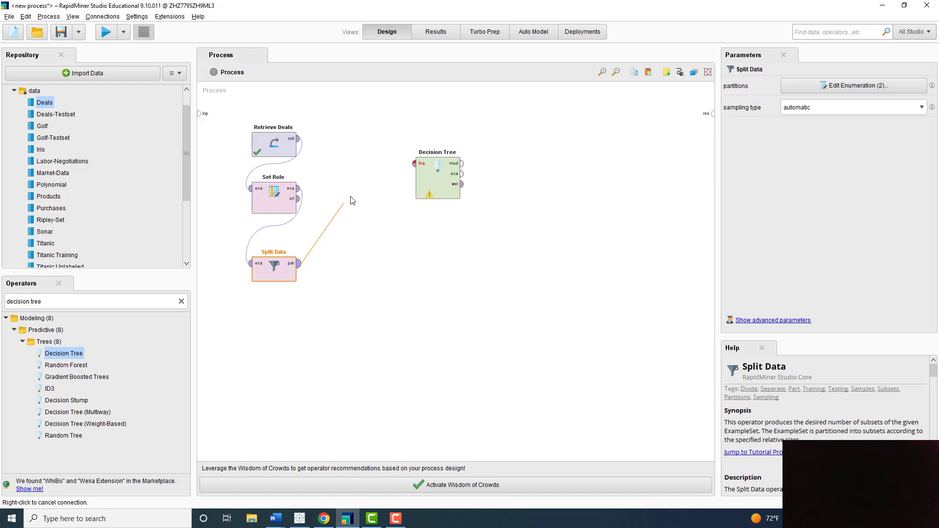
click(415, 164)
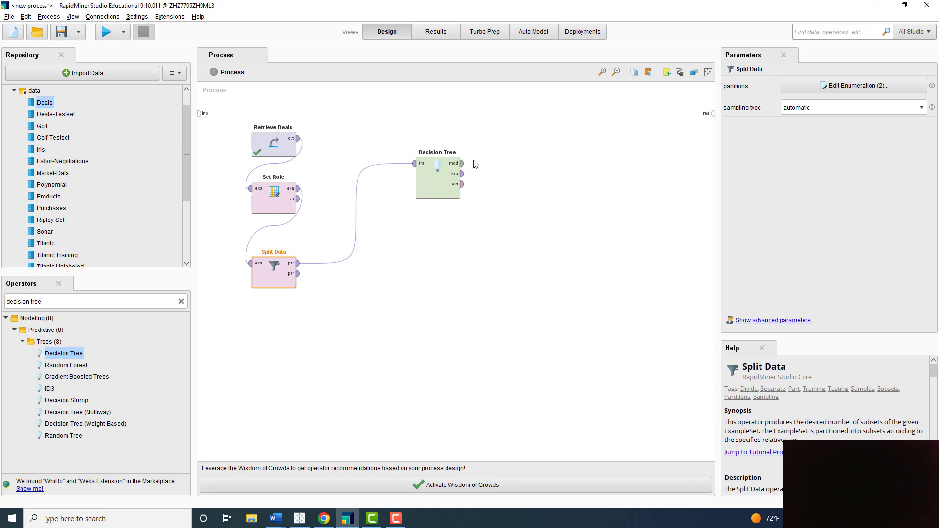
Step: Connect the model output of Decision Tree to the process result port and run the process
click(465, 169)
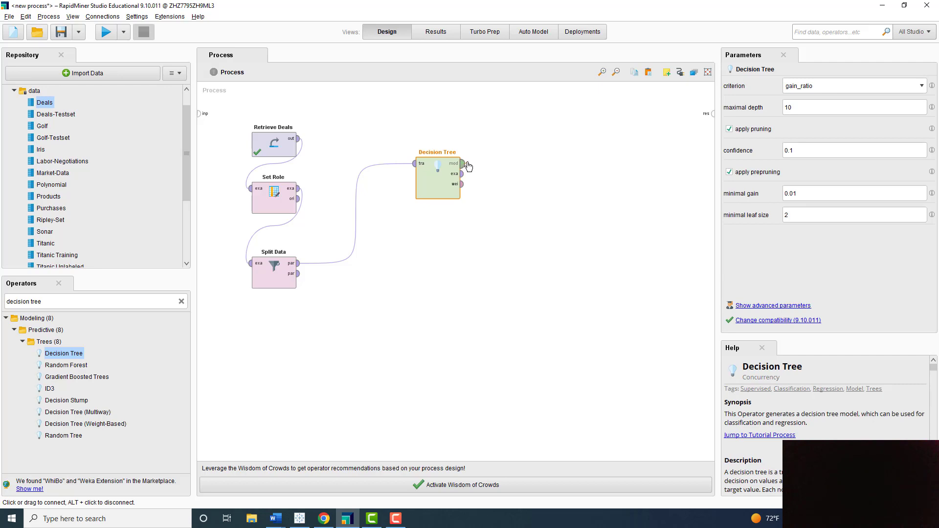
click(465, 164)
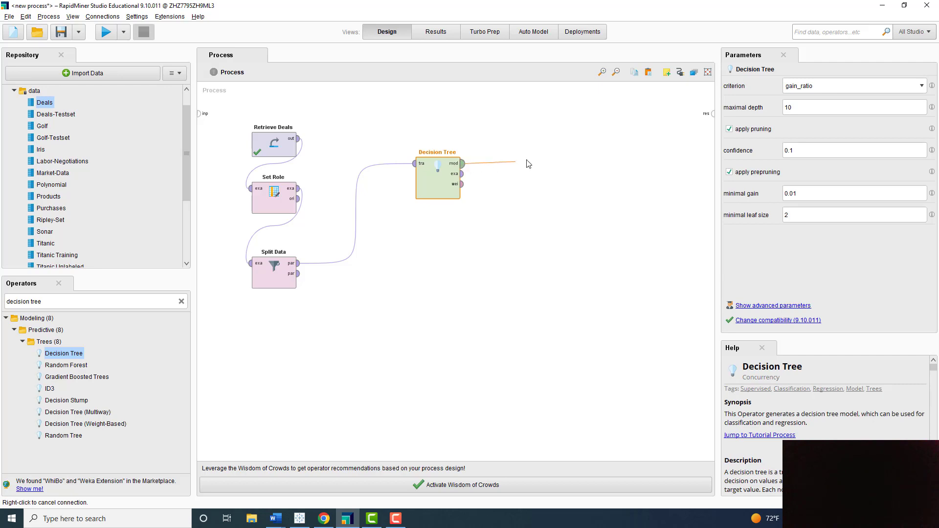
click(713, 115)
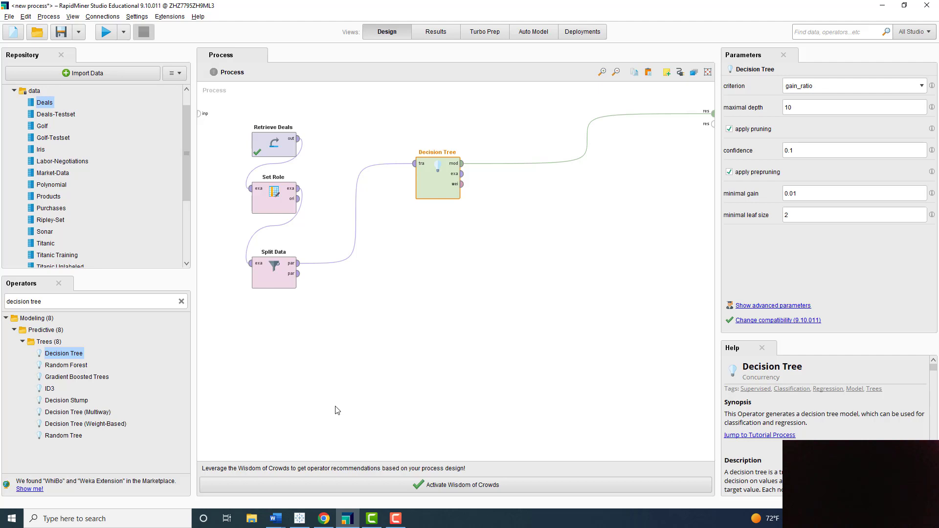
click(106, 32)
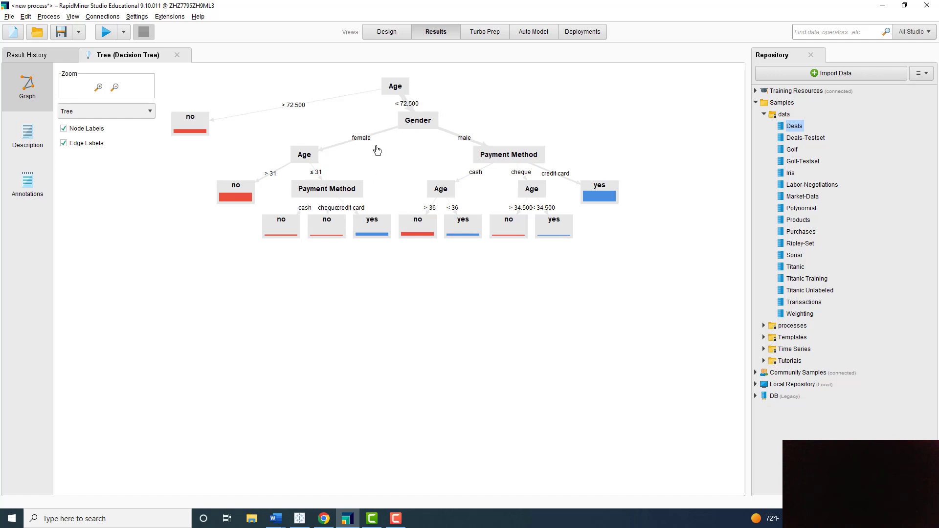
Step: Examine the decision tree's branches, spreading out the leaves under the female branch's Payment Method node and inspecting the male branch's Payment Method node
click(283, 232)
drag(325, 226, 309, 241)
drag(371, 236, 365, 244)
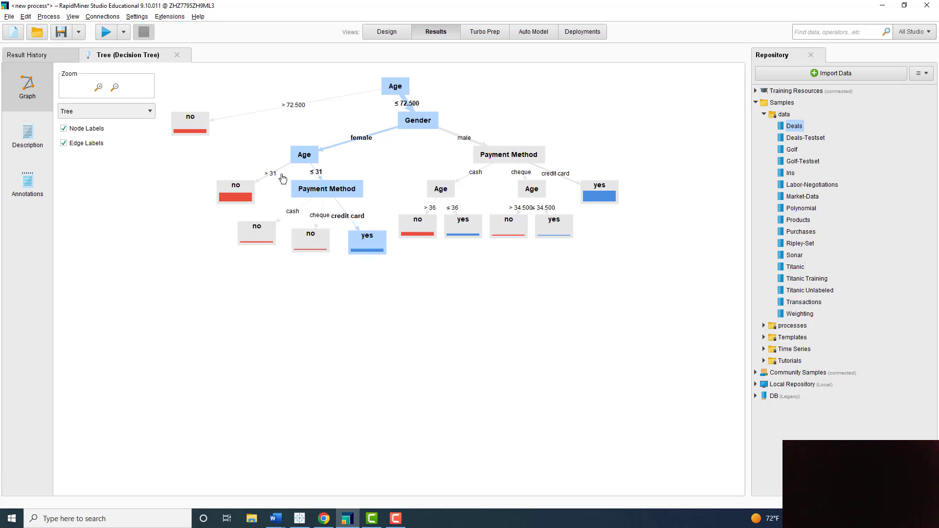
mouse_move(485, 158)
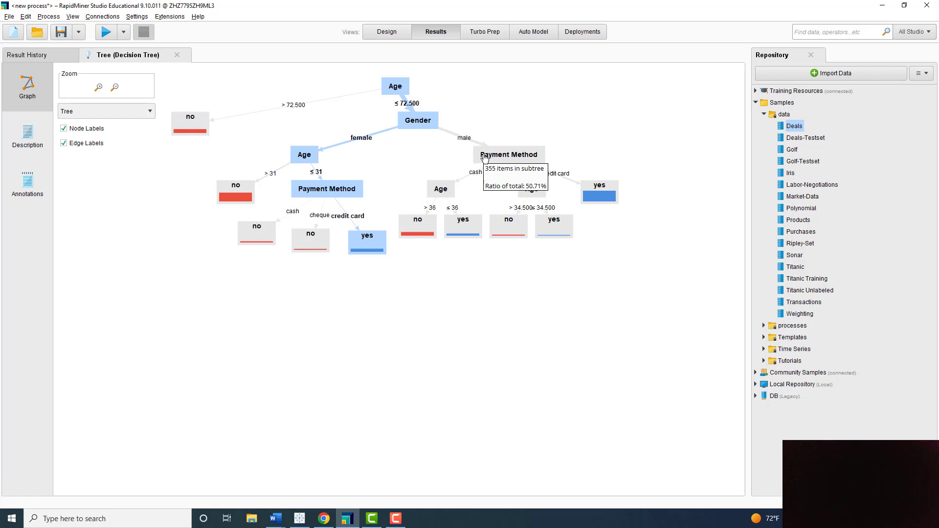
Step: Return to the process design and remove the connection from the Decision Tree model output to the result port
click(387, 32)
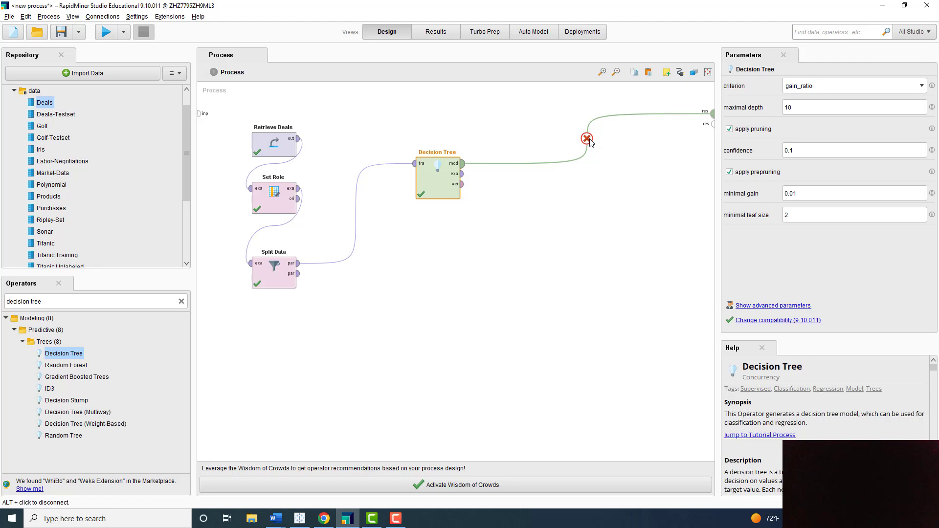
click(589, 140)
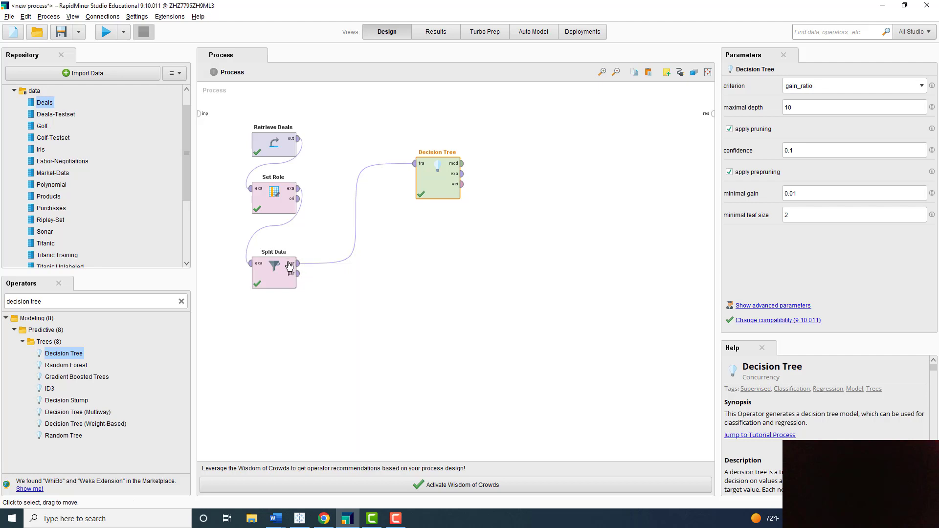
mouse_move(291, 268)
Step: Search the operators for "apply model" and place an Apply Model operator to the lower right of Decision Tree
click(77, 302)
triple_click(77, 303)
text(a)
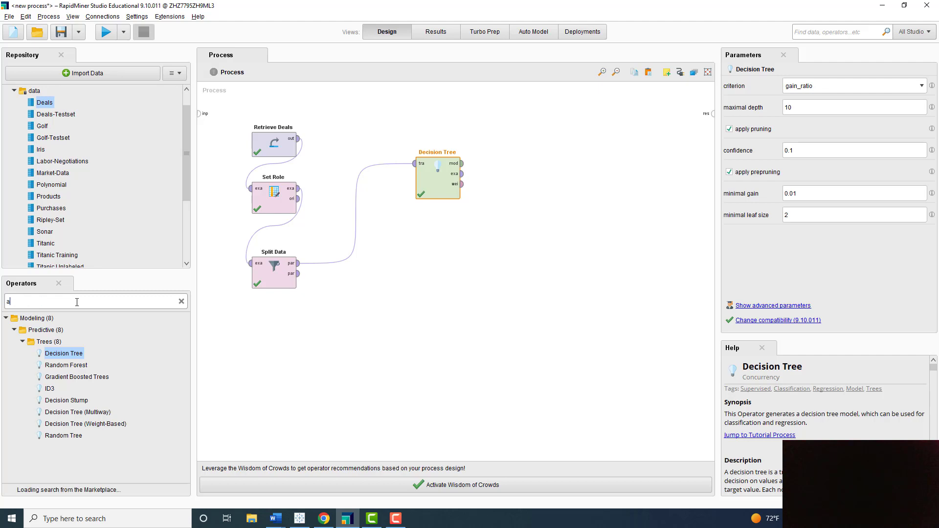
text(pply model)
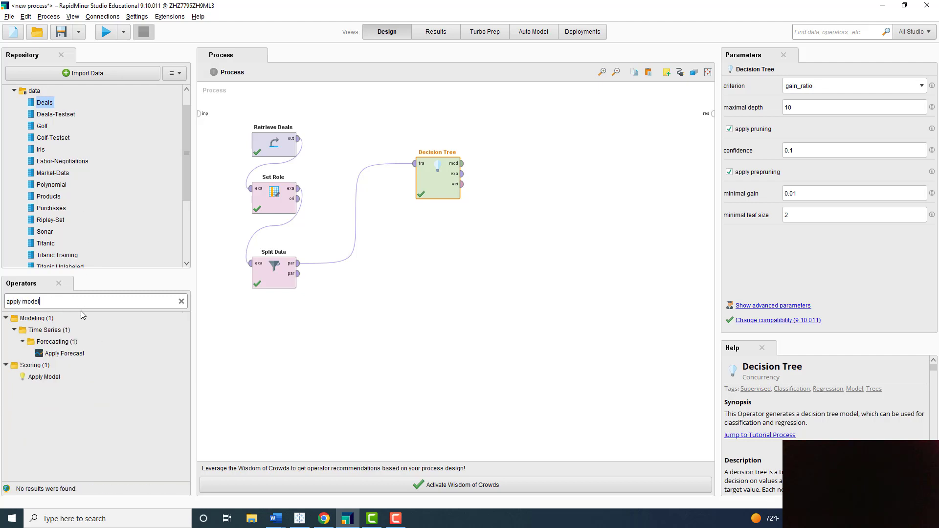
drag(43, 376, 463, 250)
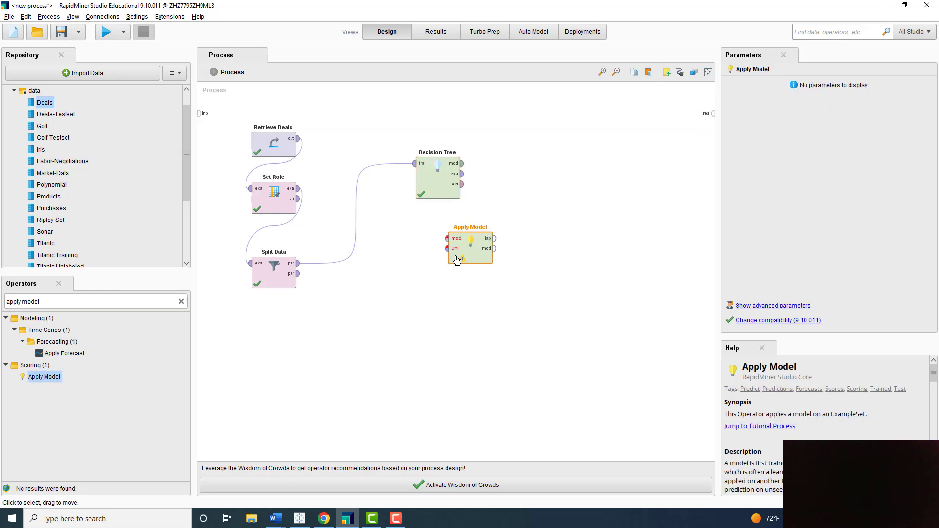
drag(480, 248, 546, 249)
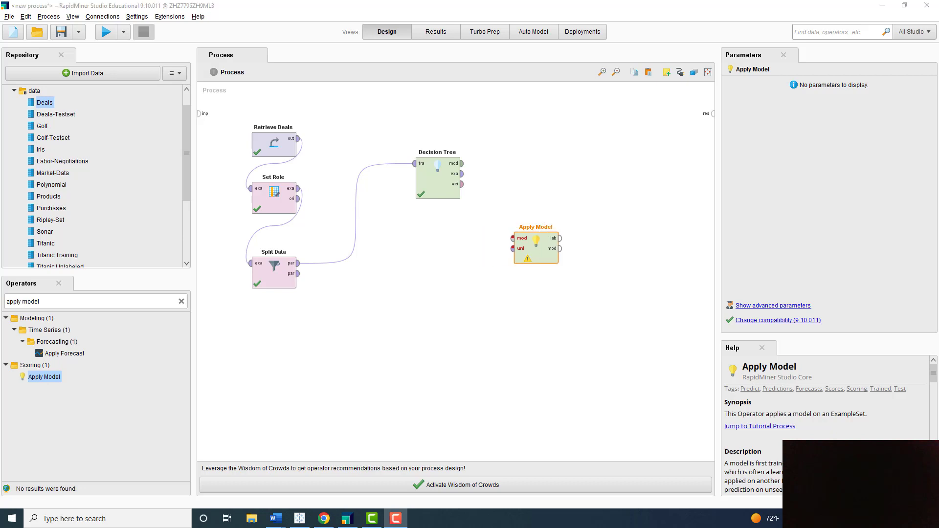
Step: Connect the Decision Tree model output and Split Data's second partition output to Apply Model's model and unlabelled data inputs
click(541, 237)
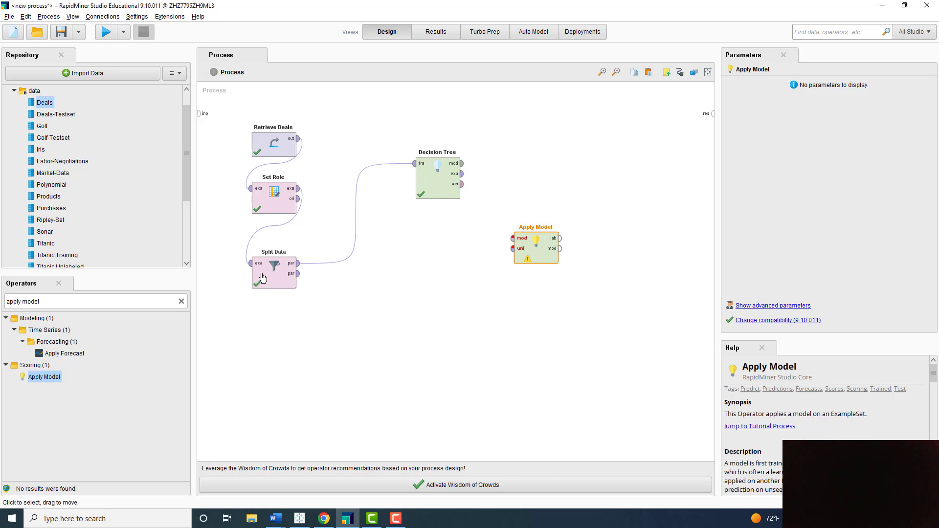
click(462, 167)
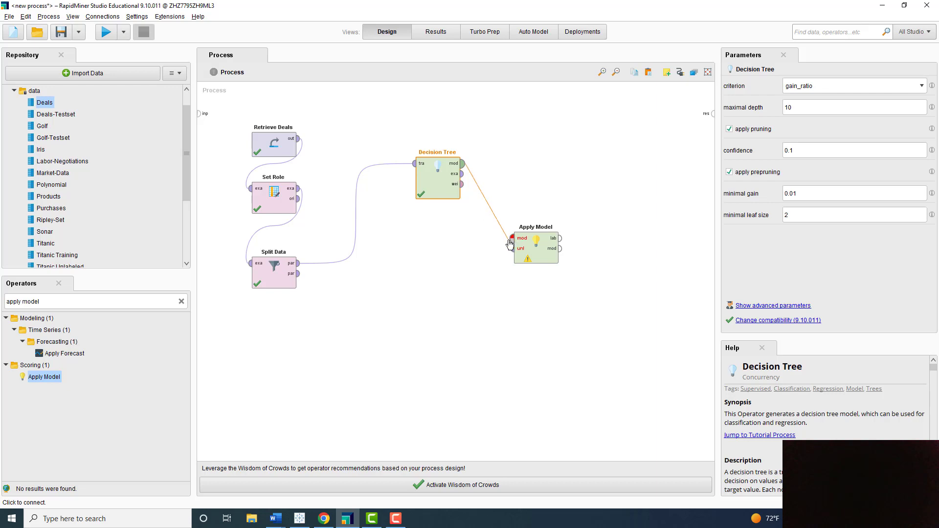
click(513, 239)
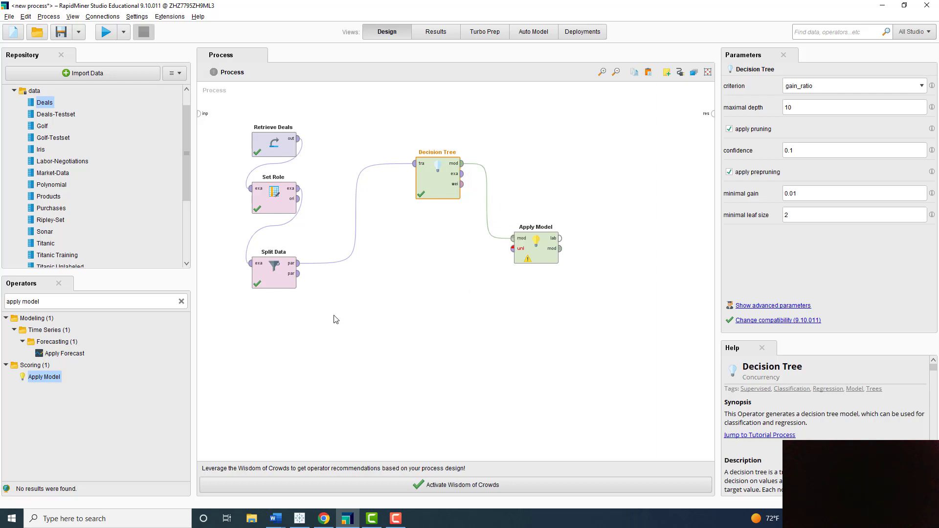
mouse_move(302, 277)
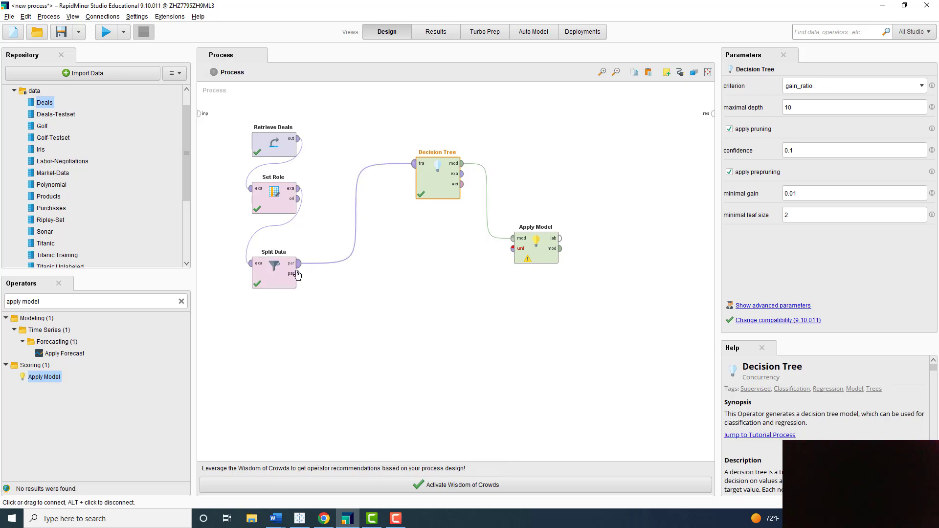
click(296, 276)
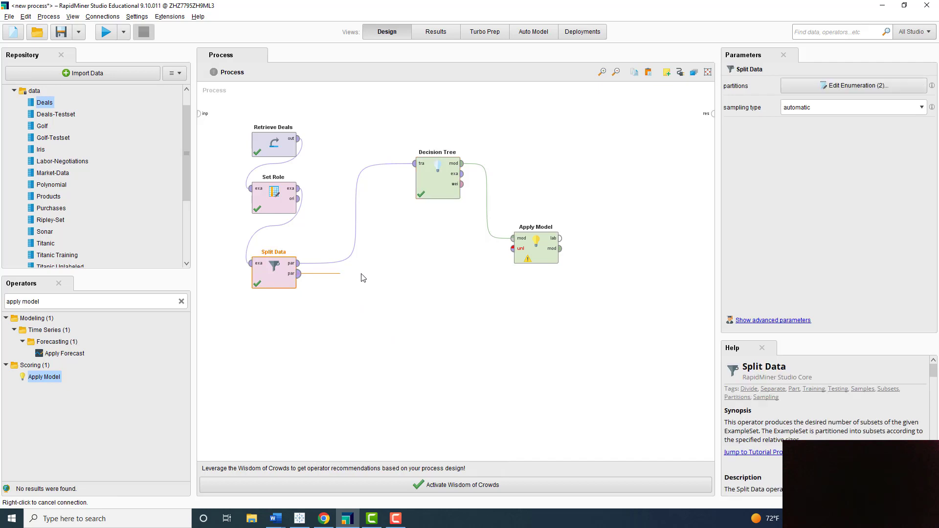
click(513, 248)
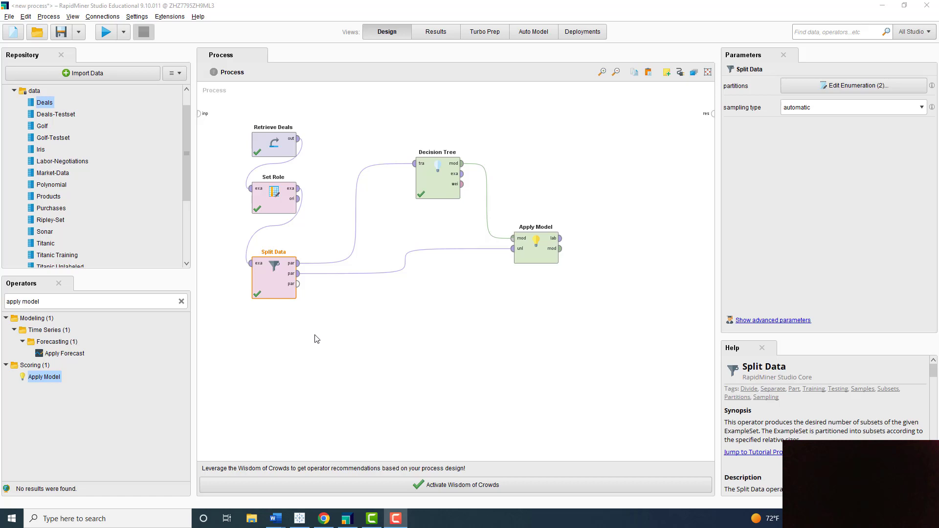
Step: Search the operators for "performance", place Performance (Classification) to the right of Decision Tree, and connect Apply Model's labelled output to its label input
click(57, 301)
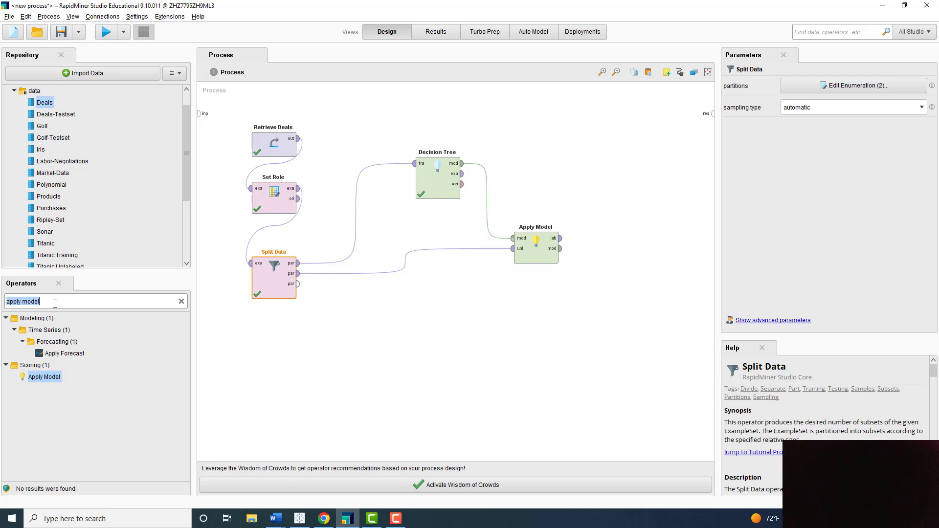
text(performance)
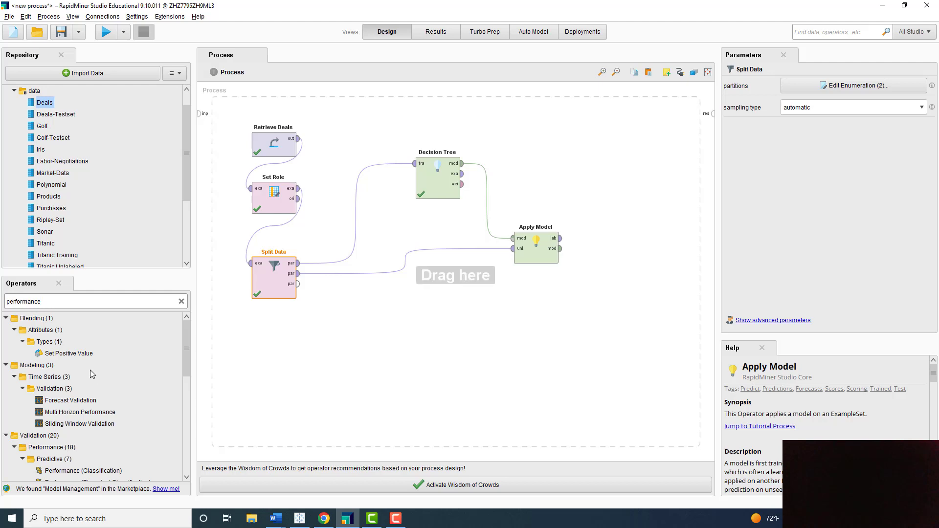
scroll(90, 370, down, 1)
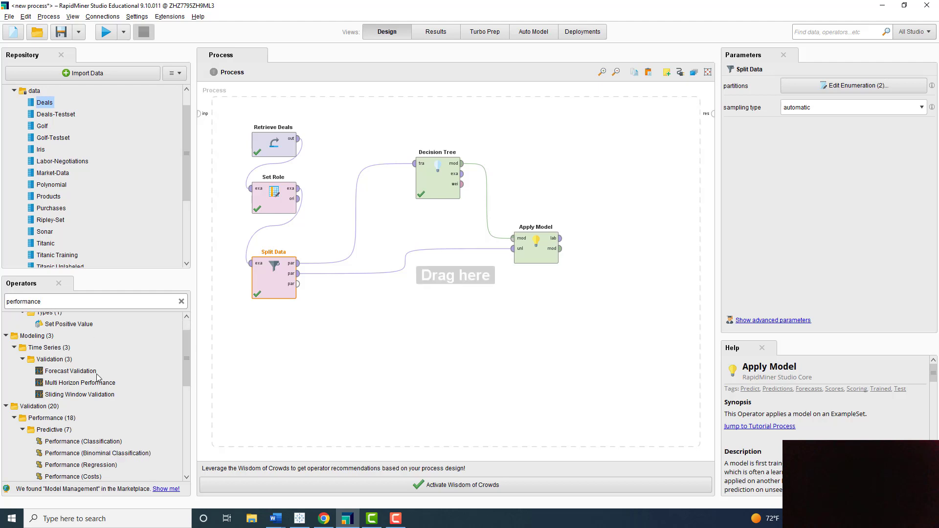
click(66, 443)
drag(67, 445, 478, 296)
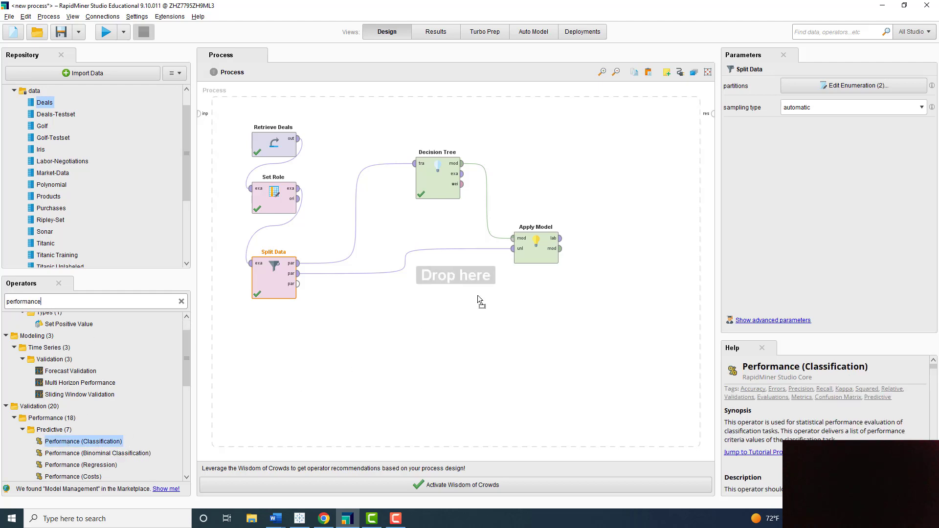
drag(594, 166, 594, 166)
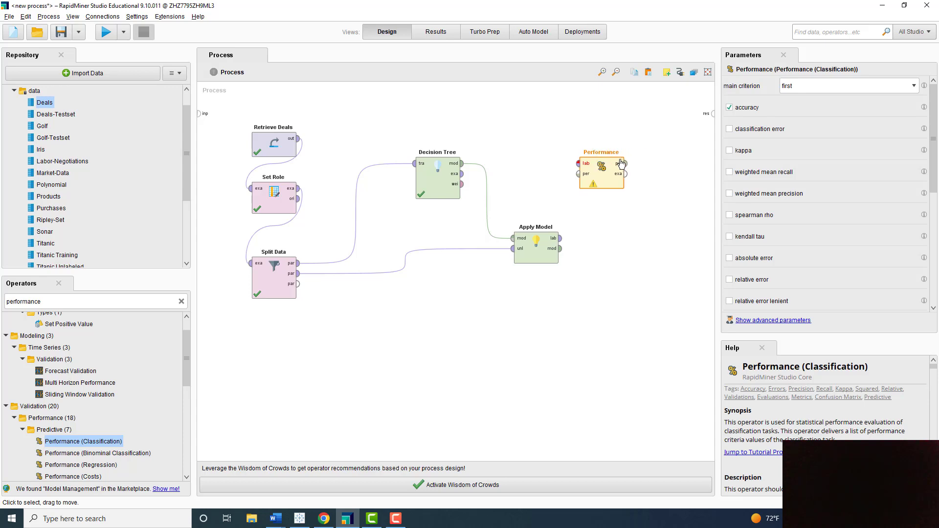
click(560, 238)
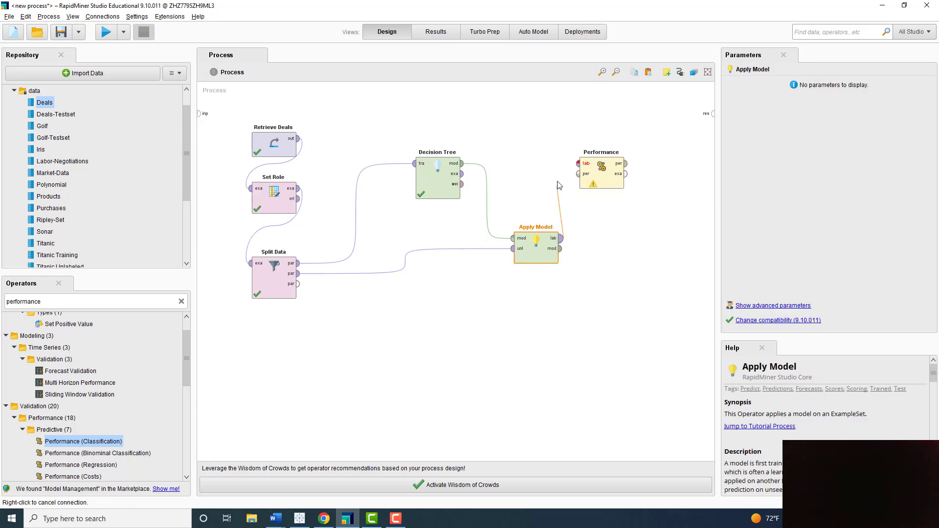
click(579, 163)
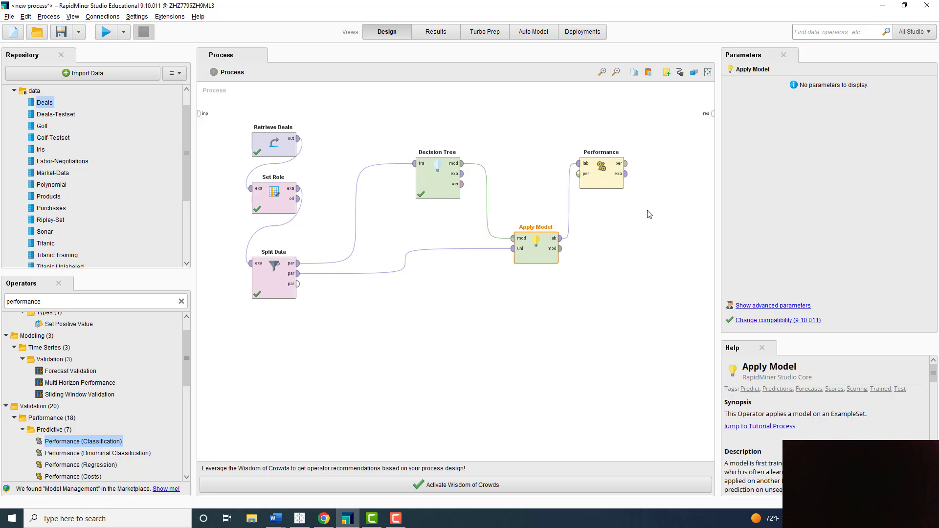
Step: Review the parameters of the Decision Tree, Apply Model and Performance operators
click(433, 182)
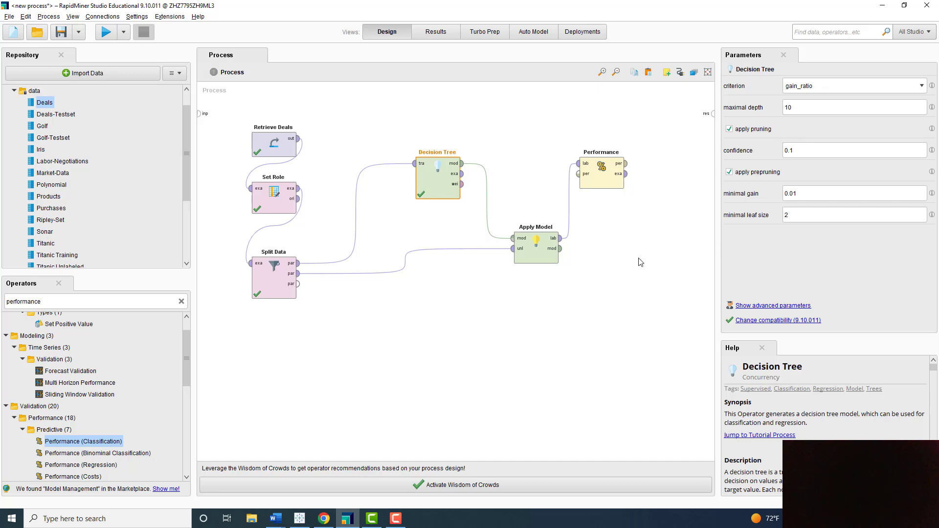
click(528, 258)
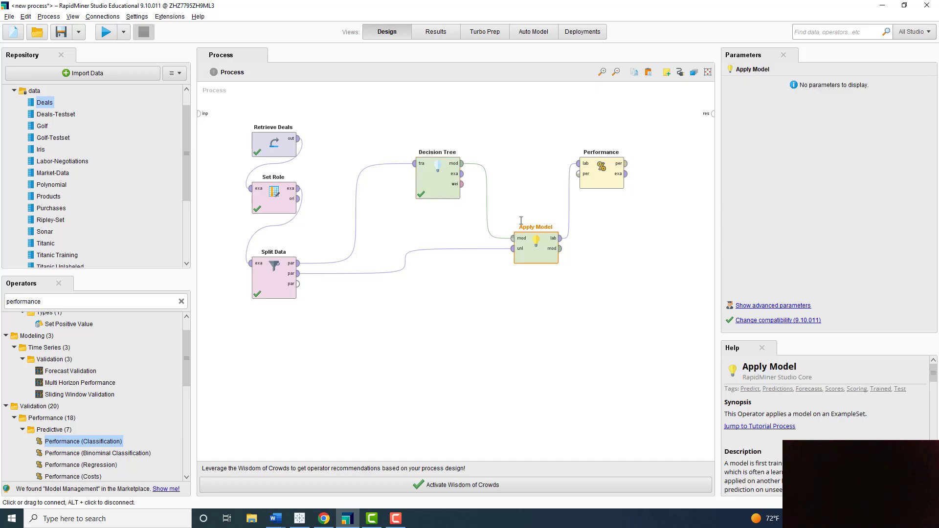
click(605, 186)
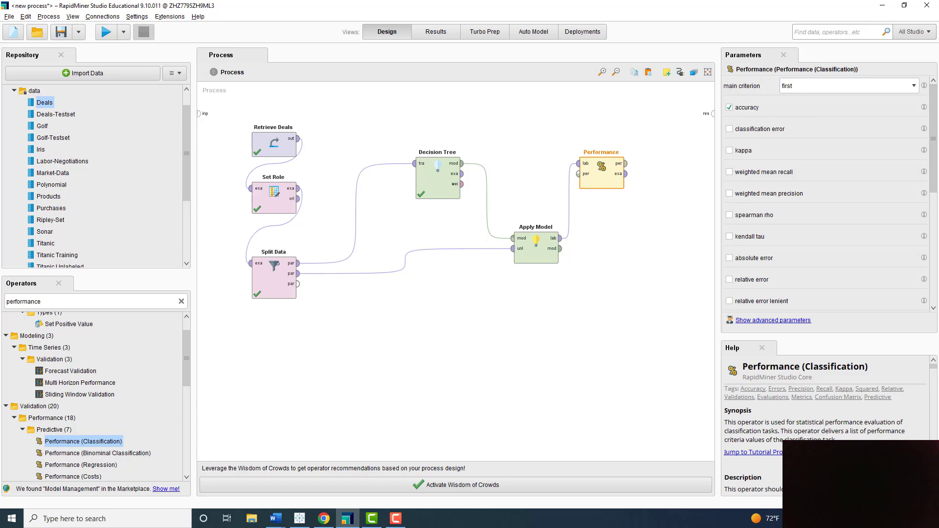
key(alt+Tab)
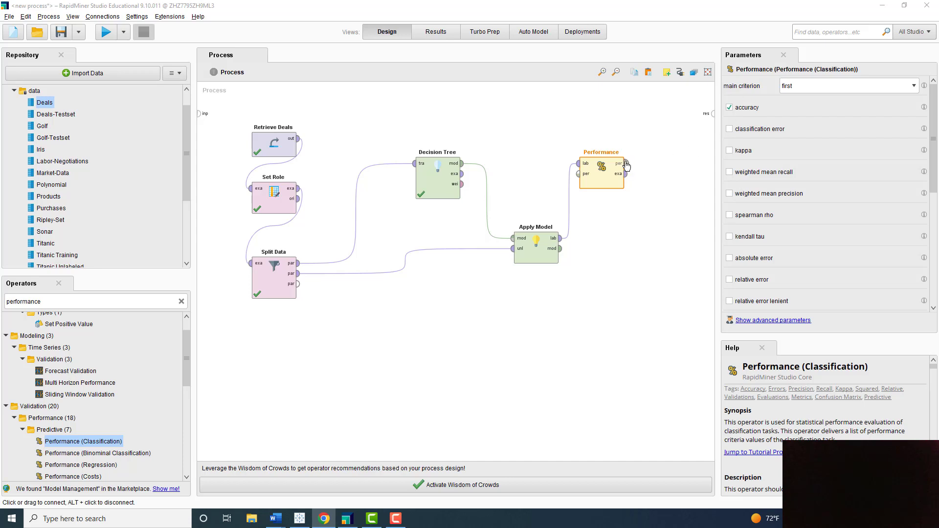
Step: Connect the Performance operator's performance output and Apply Model's model output to the first and second process result ports
click(627, 166)
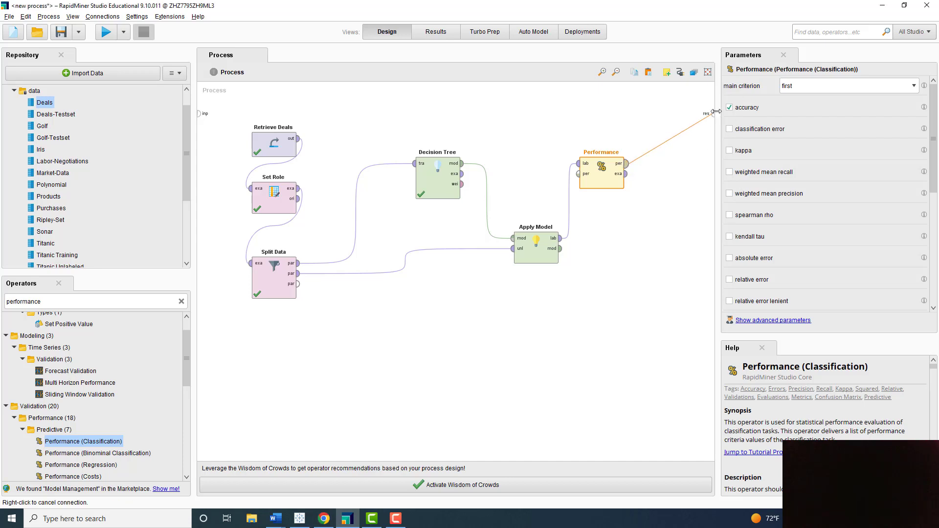
click(714, 113)
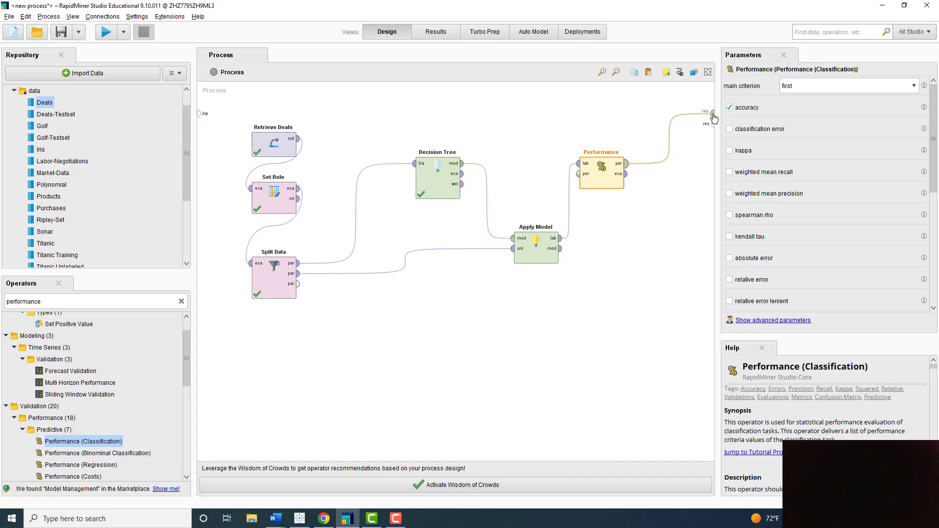
click(560, 253)
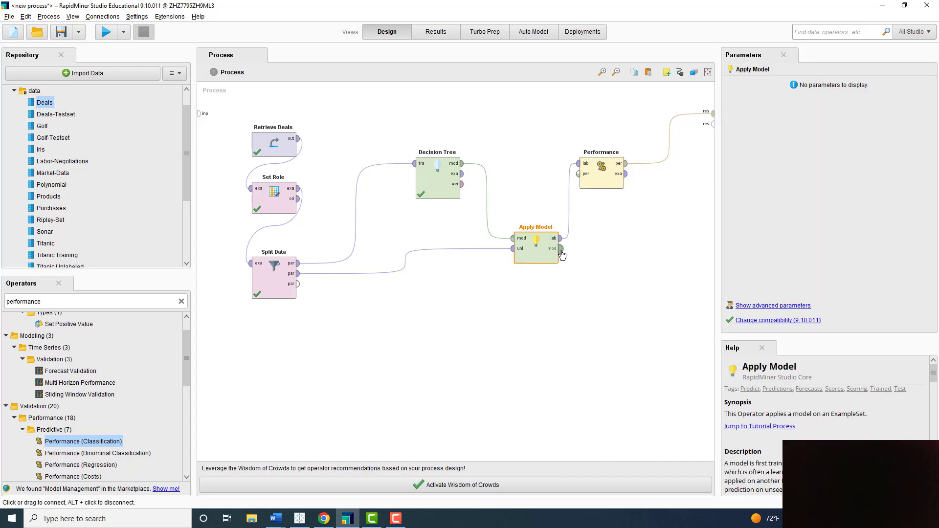
click(561, 254)
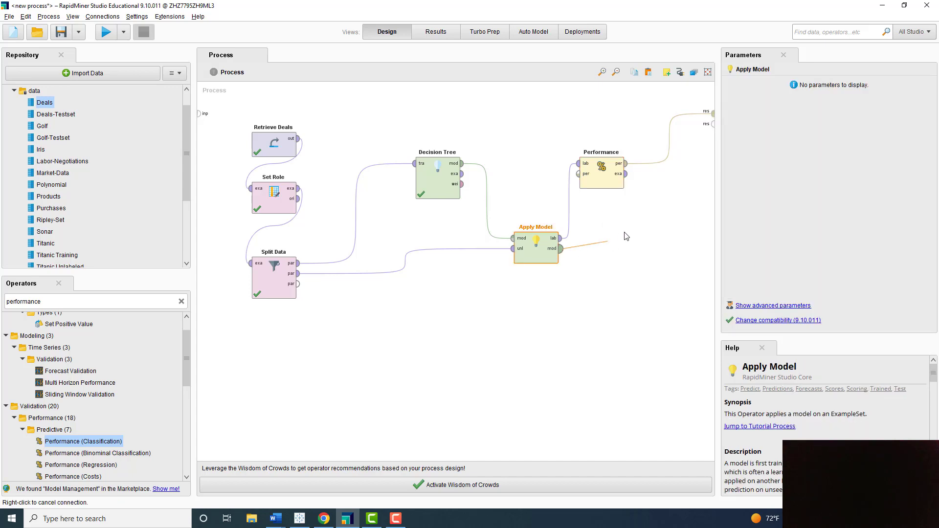
click(712, 123)
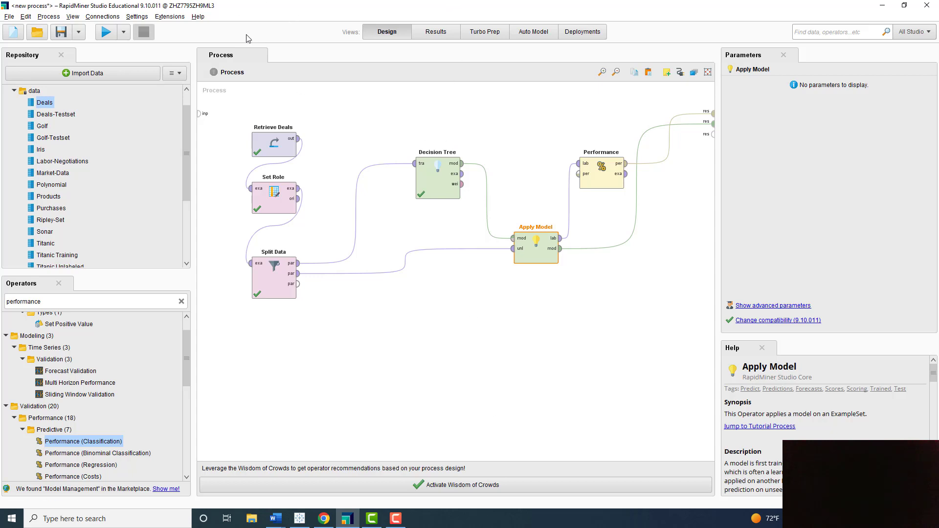
Step: Run the process and examine the PerformanceVector accuracy table before returning to the process design
click(106, 33)
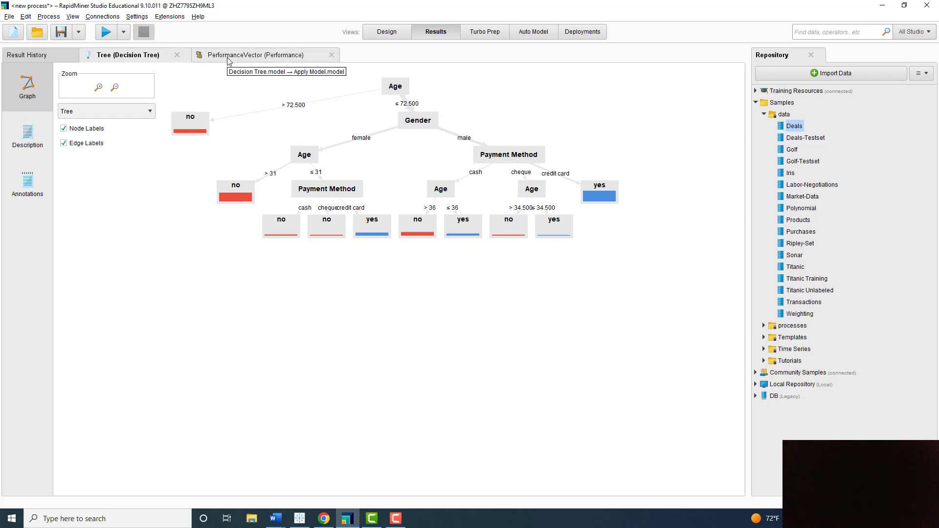
click(266, 59)
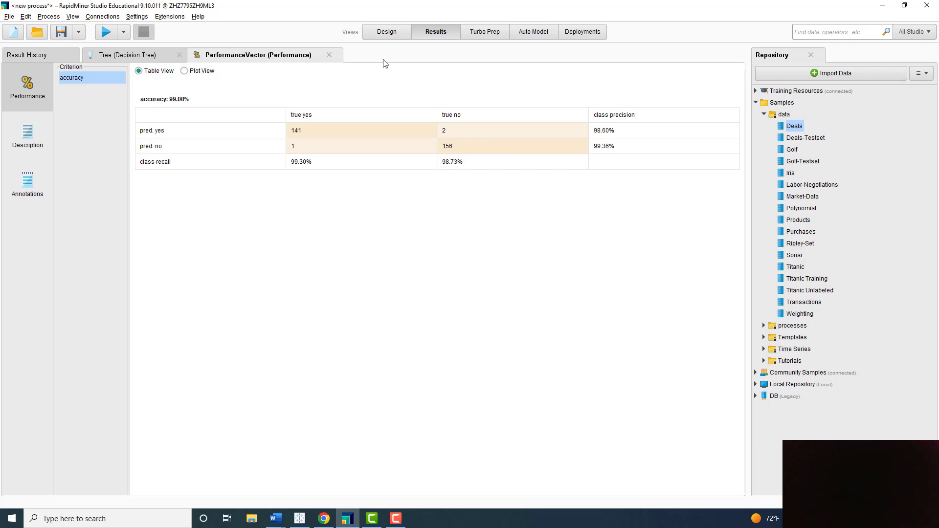
click(386, 31)
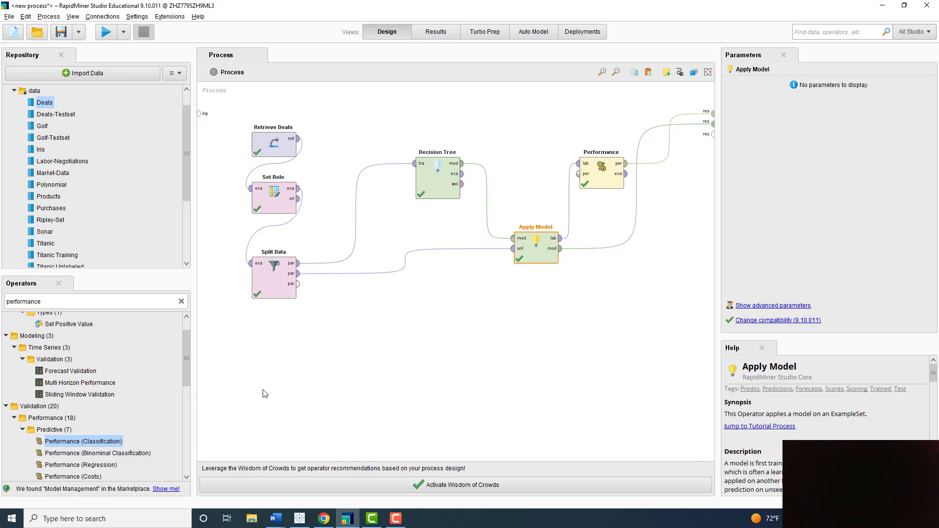
drag(187, 346, 167, 342)
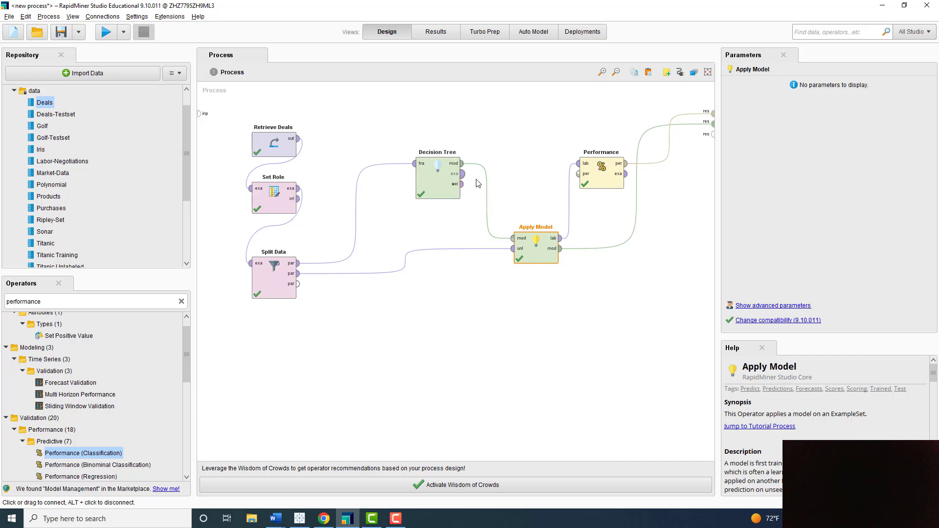
click(487, 188)
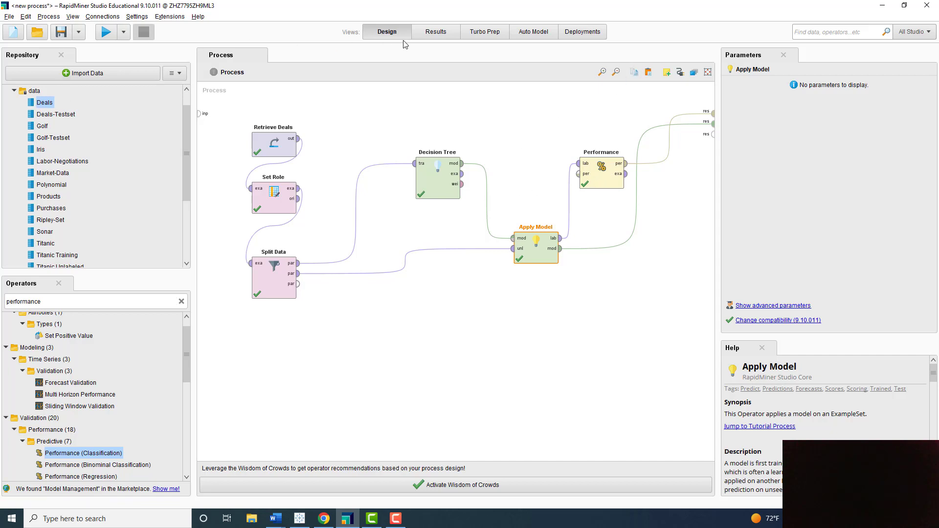
Step: Revisit the results to compare the decision tree graph with the PerformanceVector table, and return to the process design
click(443, 31)
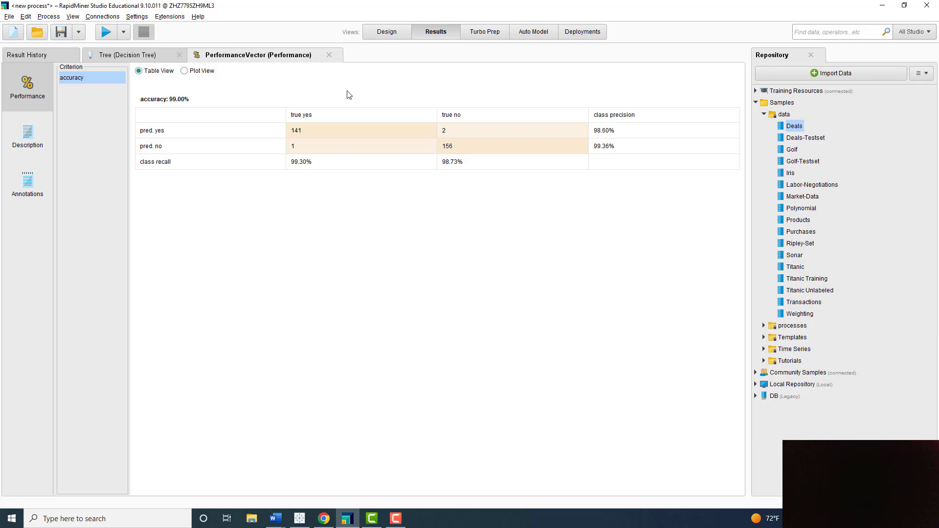
click(116, 53)
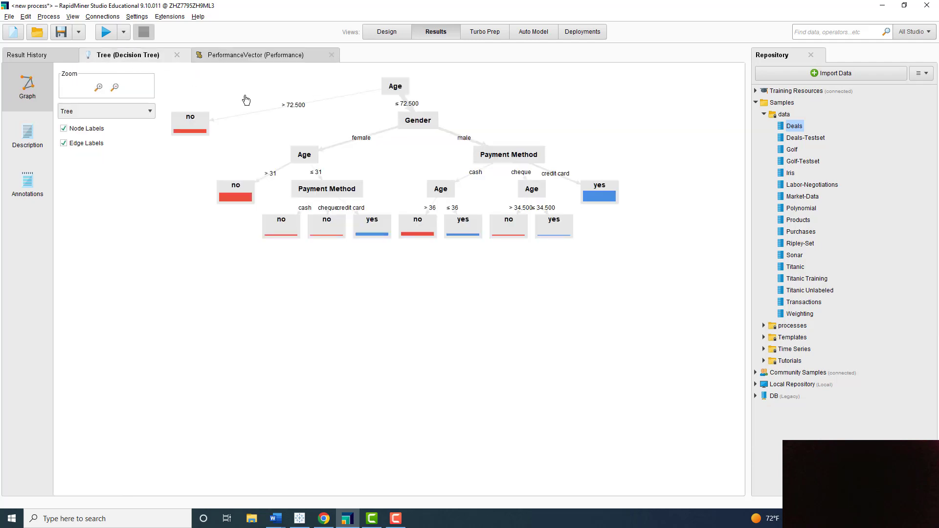
click(250, 59)
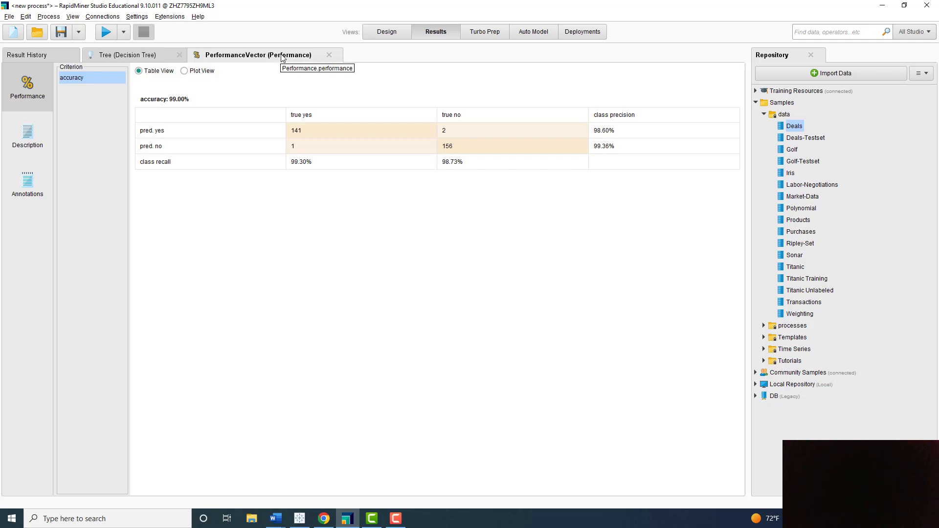
click(129, 54)
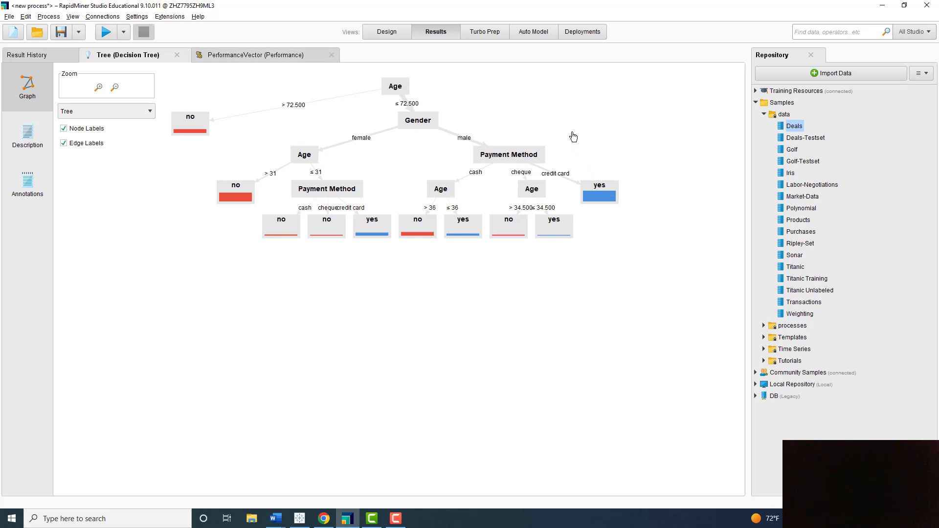
click(389, 32)
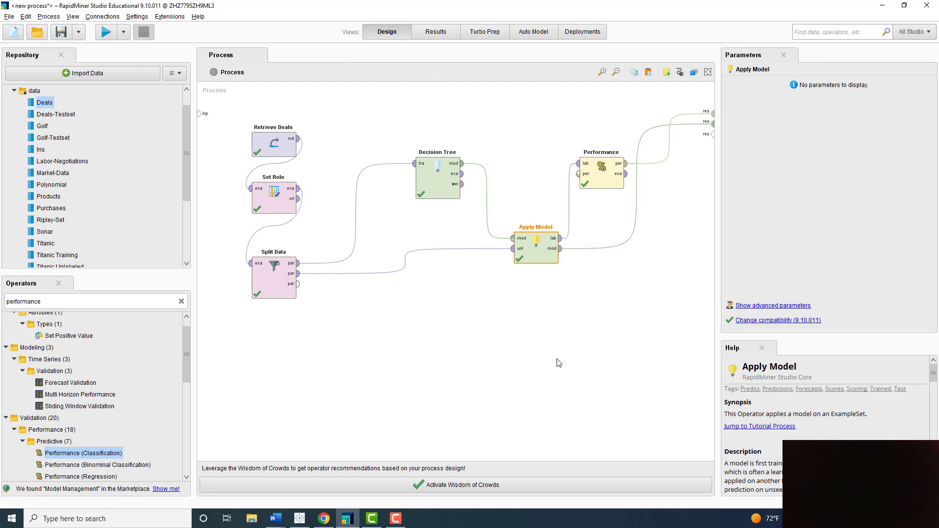